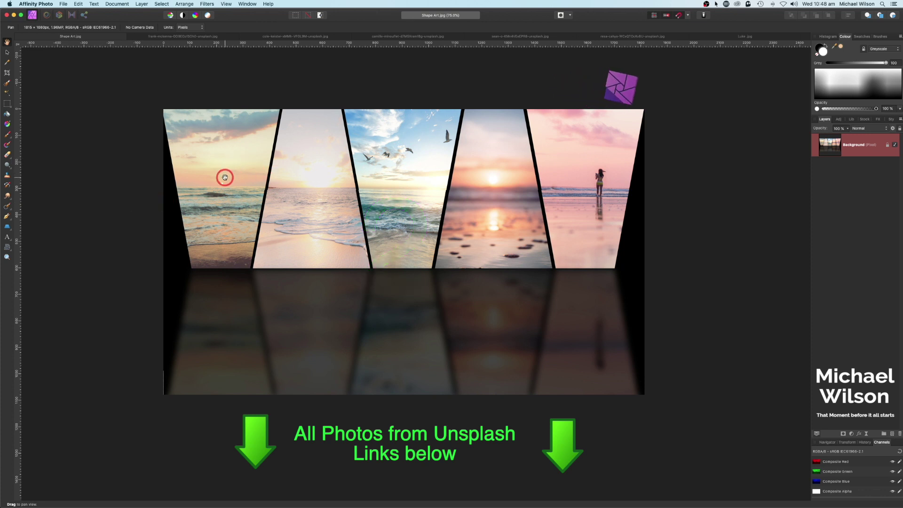
Create a new document from the Social Media Story Post web preset in landscape orientation, 1920 x 1080 px.
{"action": "left_click", "coordinate": [62, 4]}
{"action": "left_click", "coordinate": [67, 14]}
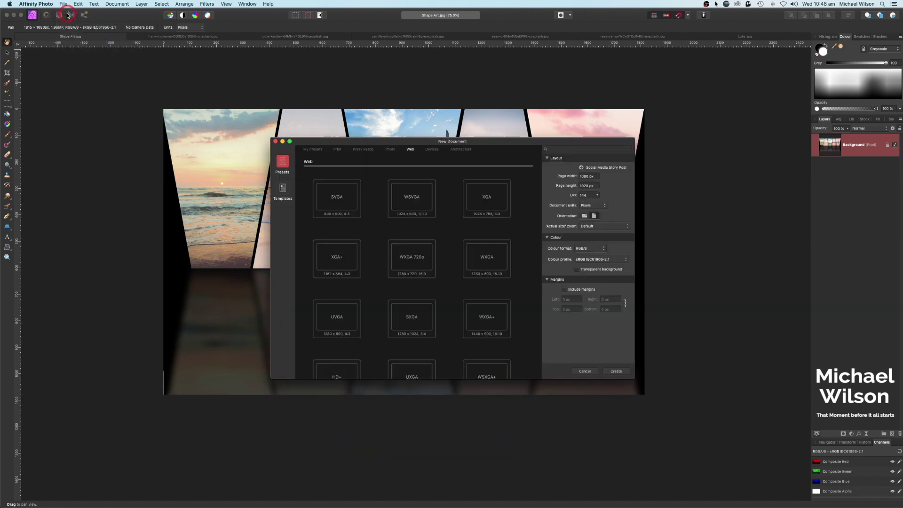
{"action": "scroll", "coordinate": [334, 216], "scroll_direction": "down", "scroll_amount": 3}
{"action": "scroll", "coordinate": [334, 216], "scroll_direction": "down", "scroll_amount": 2}
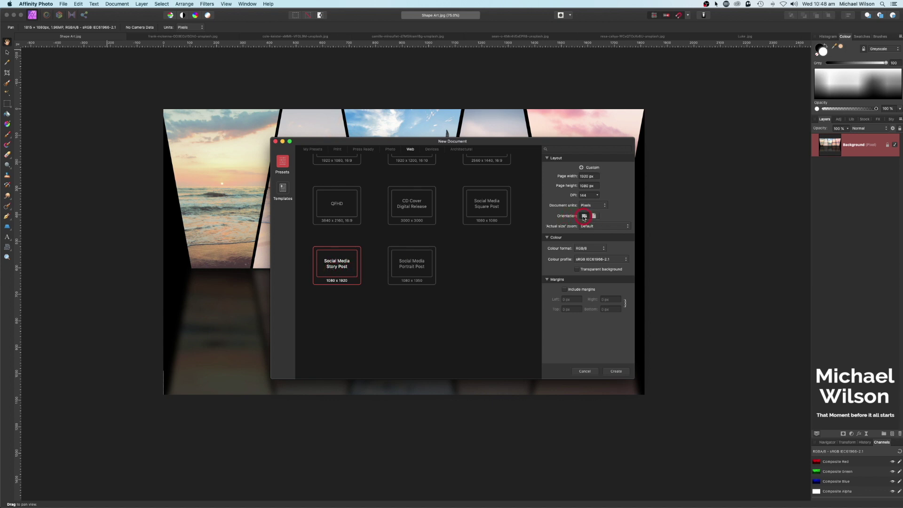
{"action": "left_click", "coordinate": [616, 372]}
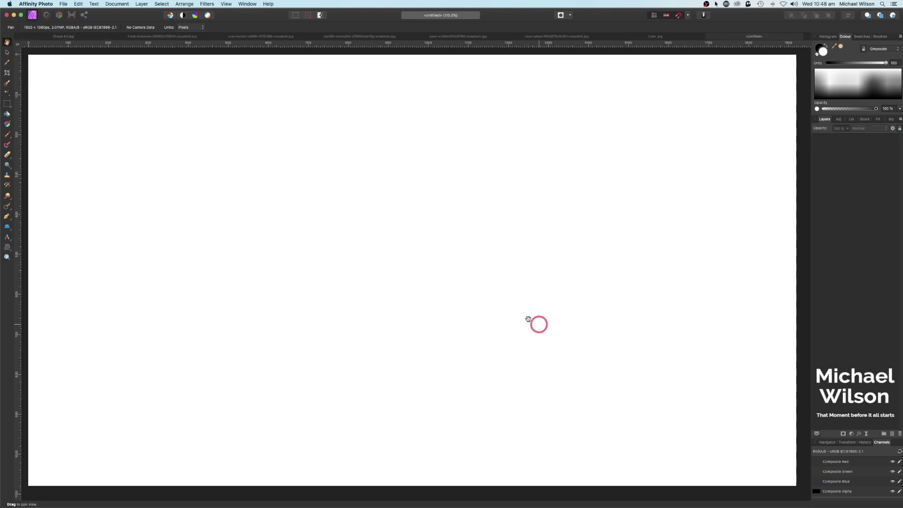
Add a pixel layer and flood fill the whole canvas with black.
{"action": "key", "text": "super+minus"}
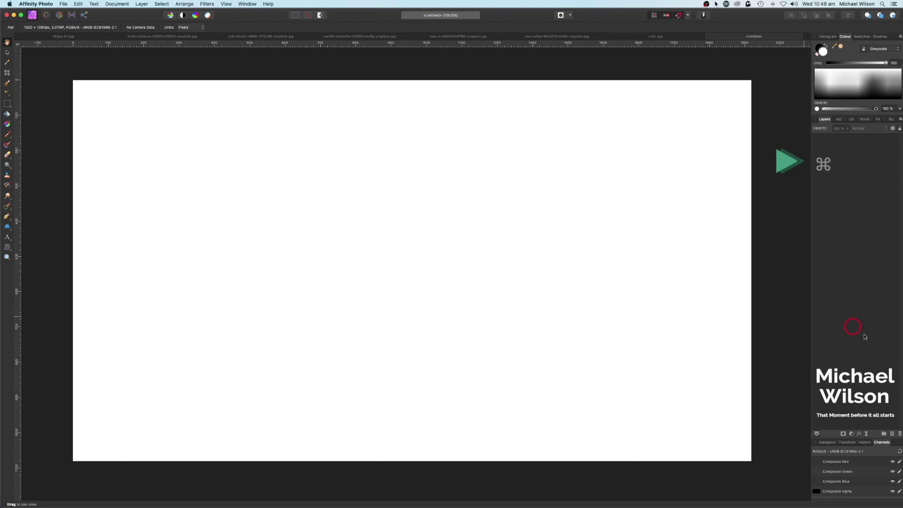
{"action": "left_click", "coordinate": [893, 433]}
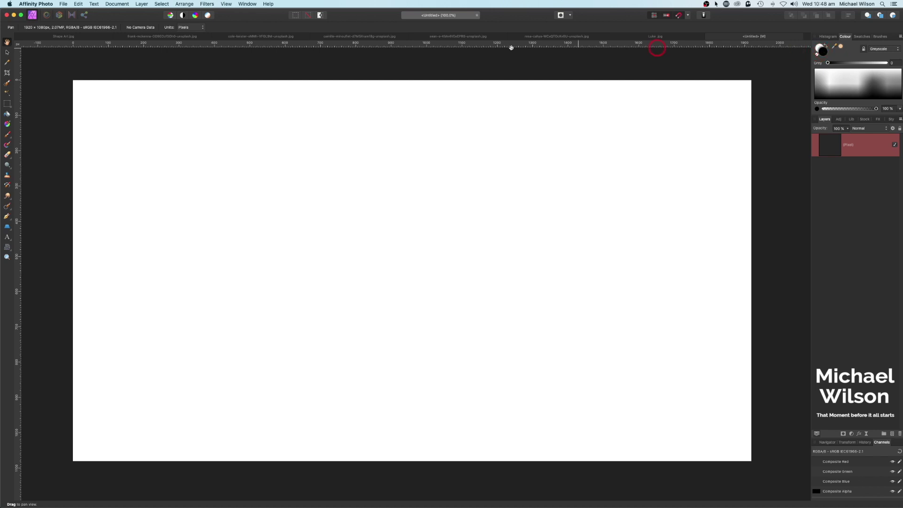
{"action": "left_click", "coordinate": [7, 114]}
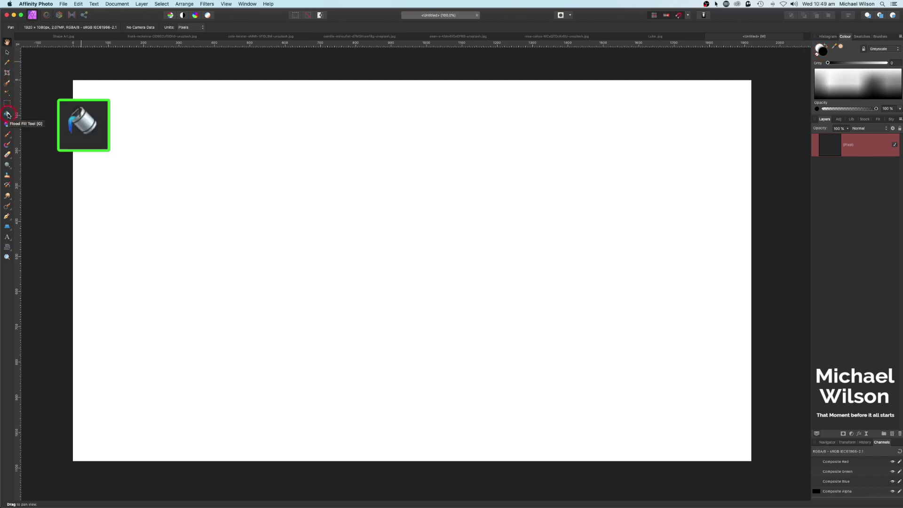
{"action": "left_click", "coordinate": [403, 183]}
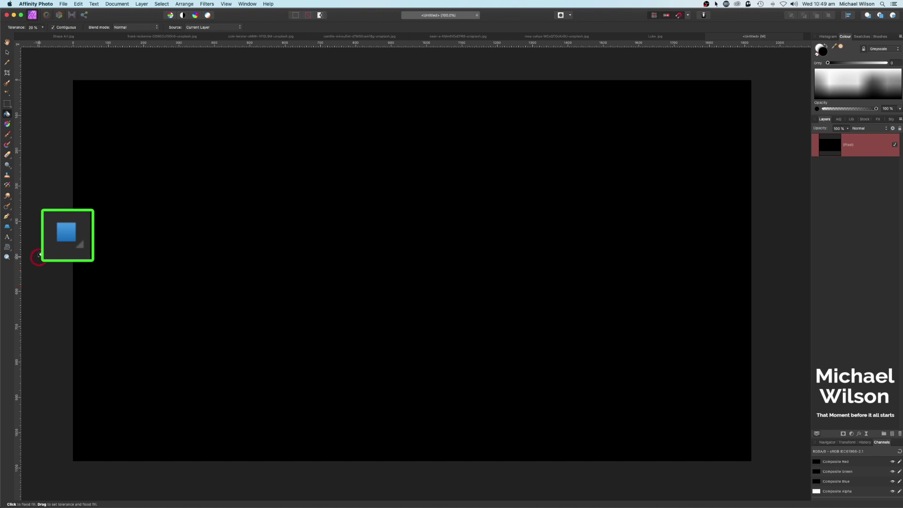
Draw a trapezoid with a white fill in the upper-left area of the black canvas.
{"action": "left_click_drag", "start_coordinate": [8, 233], "coordinate": [41, 270]}
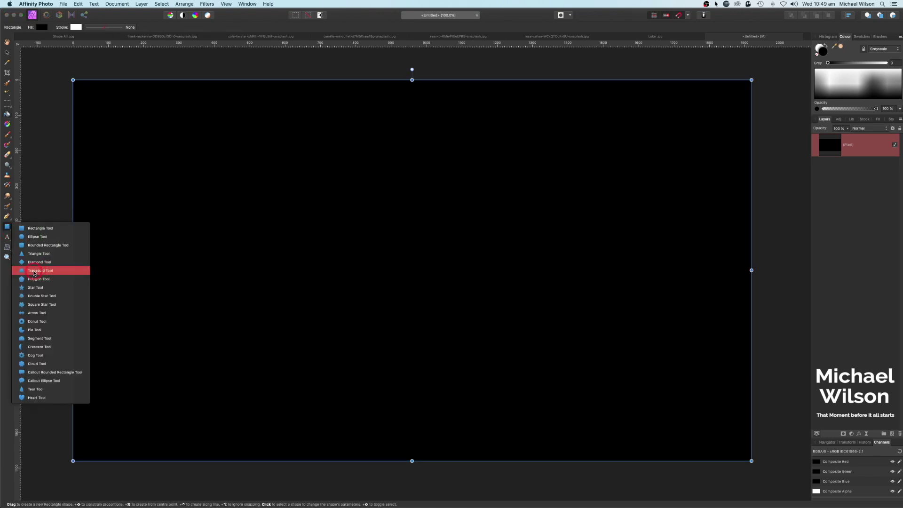
{"action": "left_click_drag", "start_coordinate": [34, 273], "coordinate": [34, 271]}
{"action": "left_click", "coordinate": [827, 45]}
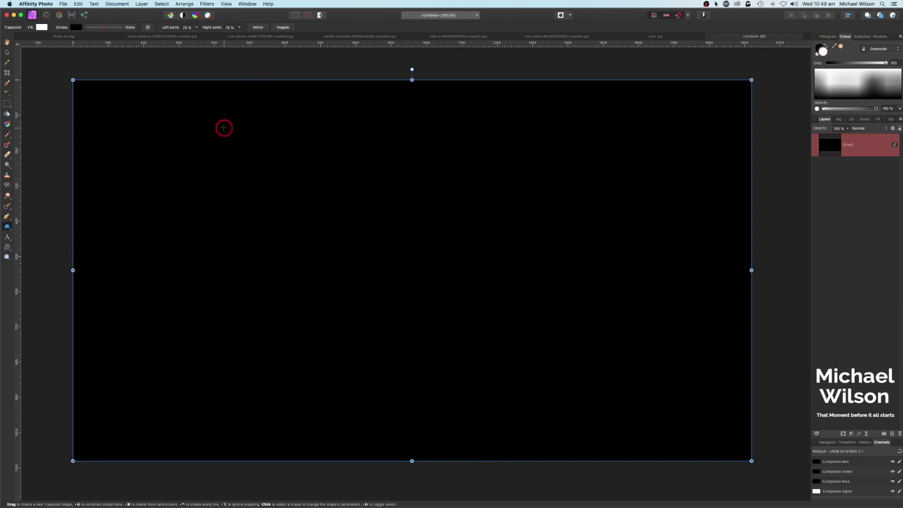
{"action": "left_click_drag", "start_coordinate": [223, 126], "coordinate": [119, 270]}
Move the trapezoid to the canvas's top edge near the centre and enlarge it to about 380 px wide and 600 px tall.
{"action": "left_click", "coordinate": [8, 55]}
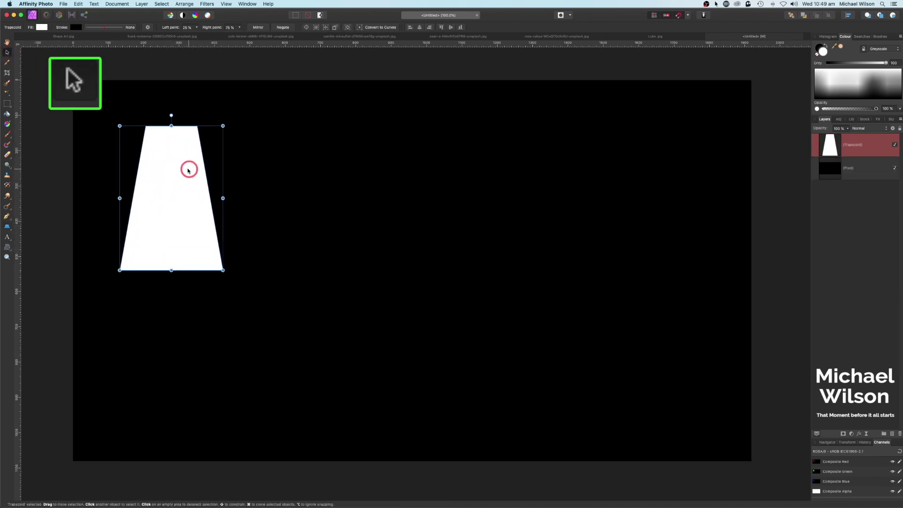
{"action": "left_click_drag", "start_coordinate": [187, 169], "coordinate": [424, 125]}
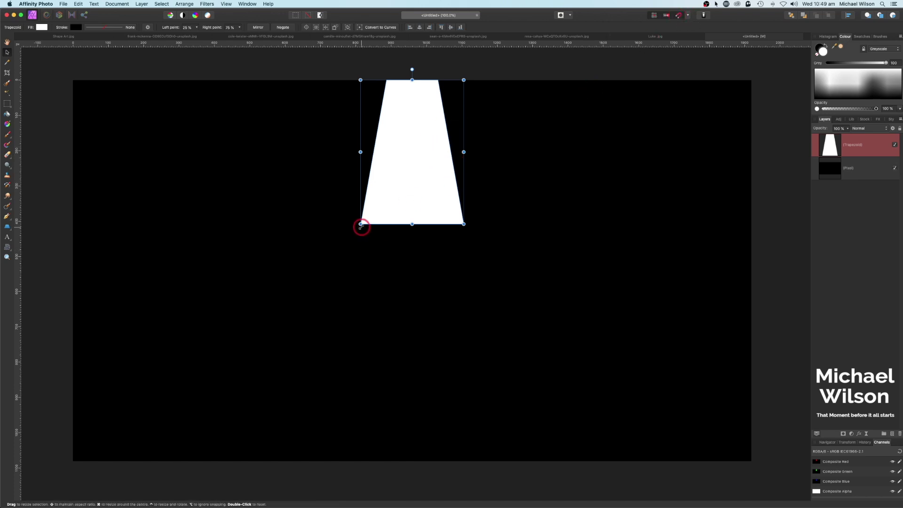
{"action": "left_click_drag", "start_coordinate": [361, 224], "coordinate": [340, 292]}
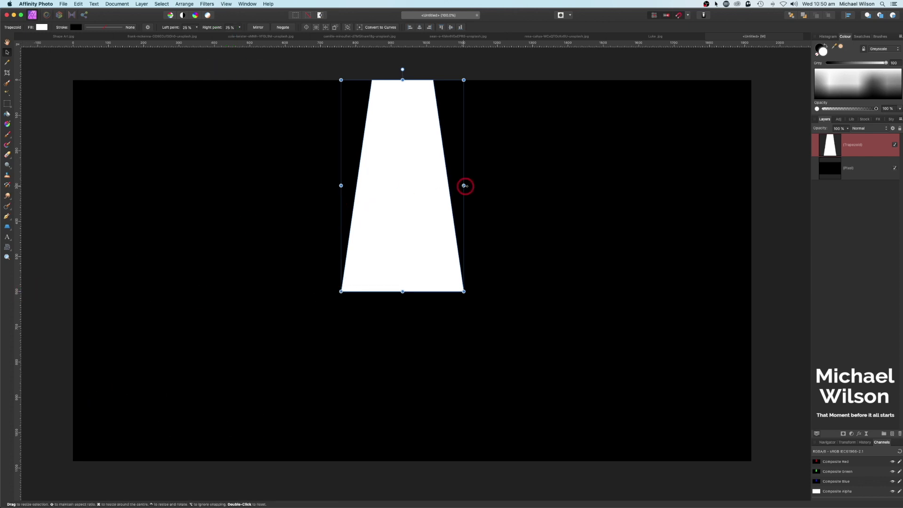
{"action": "left_click_drag", "start_coordinate": [464, 186], "coordinate": [475, 185]}
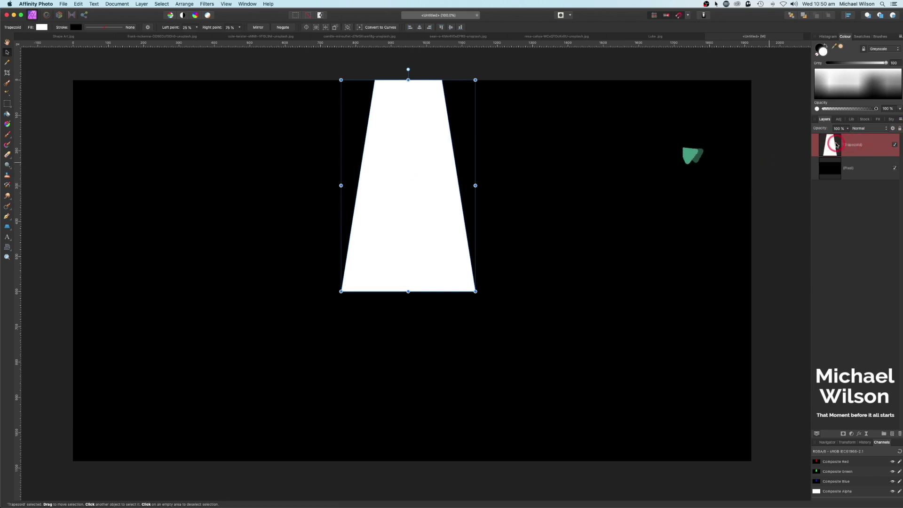
Duplicate the trapezoid layer four times.
{"action": "key", "text": "super+j"}
{"action": "key", "text": "super+j"}
{"action": "key", "text": "super+j"}
{"action": "key", "text": "super+j"}
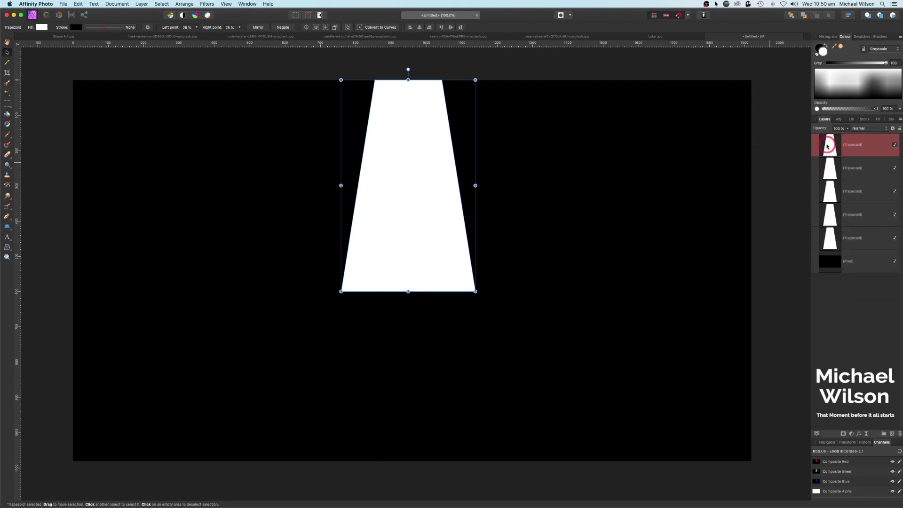
Spread the five trapezoids side by side in a row across the canvas's full width along its top edge.
{"action": "left_click_drag", "start_coordinate": [420, 146], "coordinate": [151, 141]}
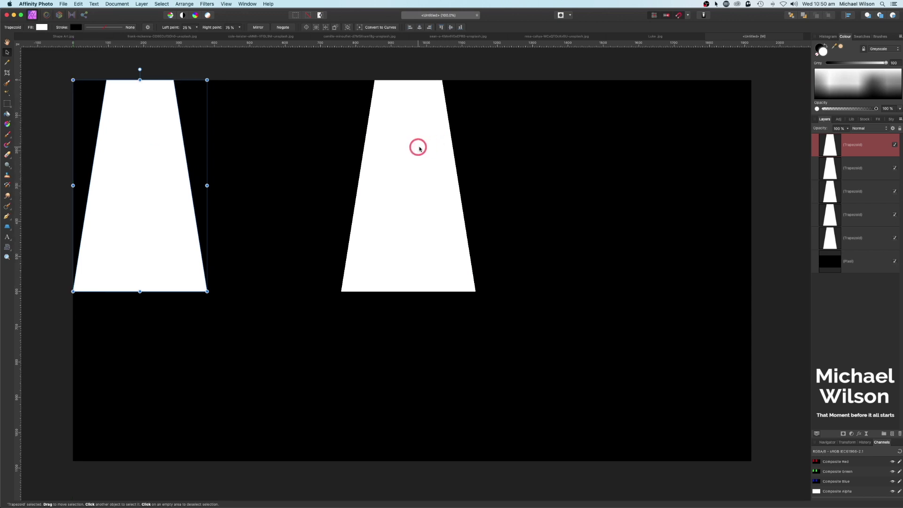
{"action": "left_click_drag", "start_coordinate": [417, 146], "coordinate": [690, 146]}
{"action": "left_click_drag", "start_coordinate": [414, 168], "coordinate": [278, 168]}
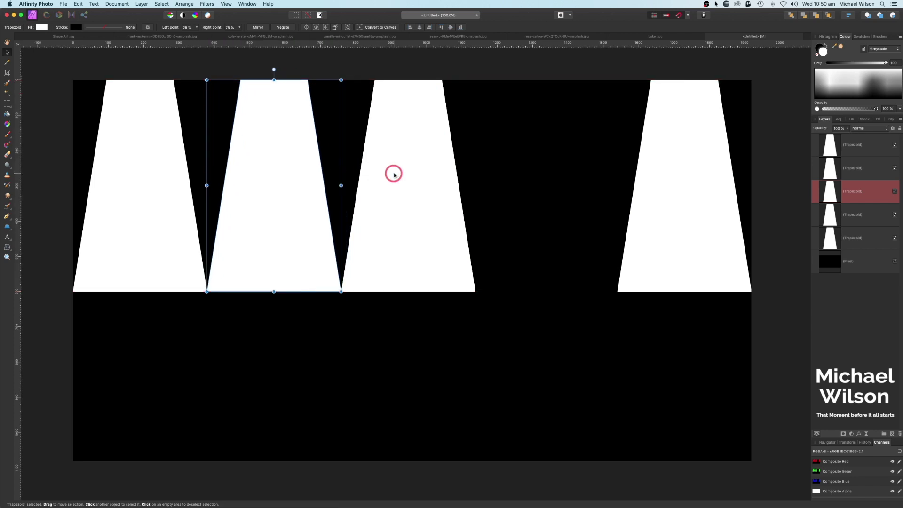
{"action": "left_click_drag", "start_coordinate": [393, 173], "coordinate": [523, 173]}
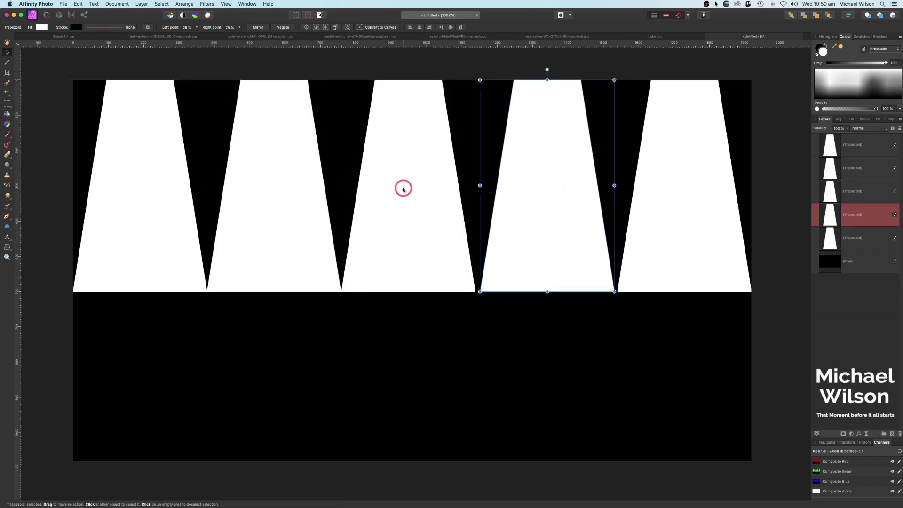
{"action": "left_click_drag", "start_coordinate": [403, 188], "coordinate": [408, 188]}
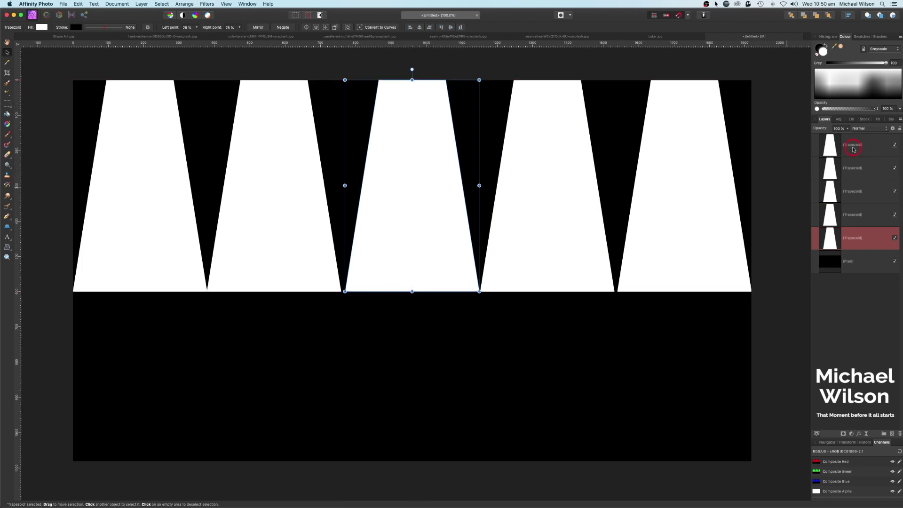
Rename the layers of the first three trapezoids from the left 1, 2 and 3, and stack them in that order.
{"action": "left_click", "coordinate": [151, 145]}
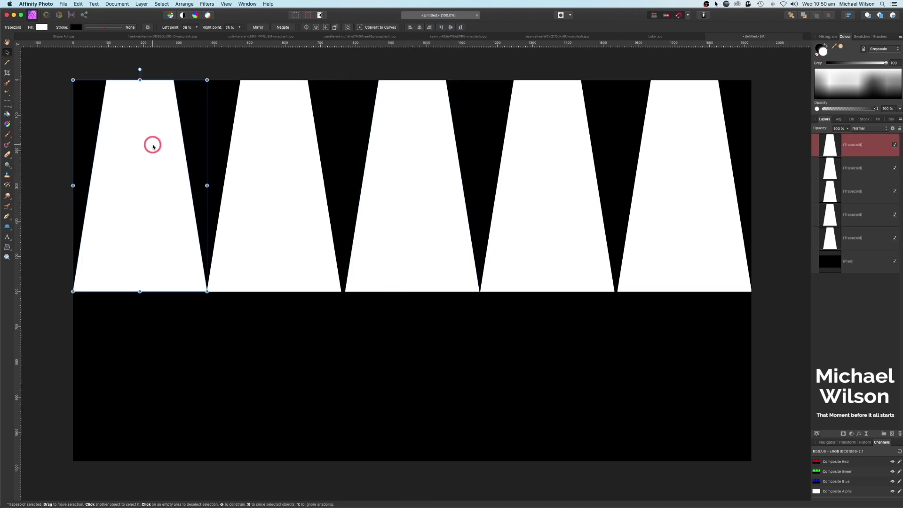
{"action": "double_click", "coordinate": [860, 146]}
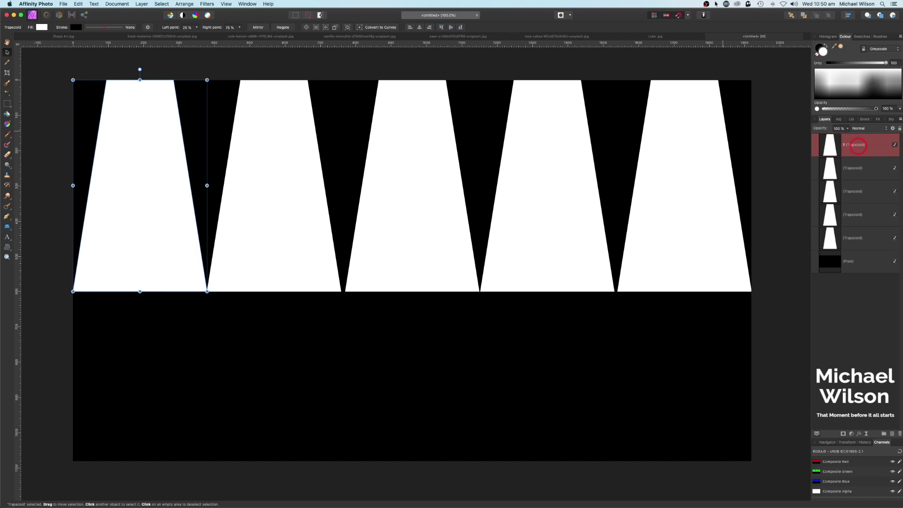
{"action": "left_click", "coordinate": [854, 168]}
{"action": "left_click", "coordinate": [251, 161]}
{"action": "left_click", "coordinate": [275, 157]}
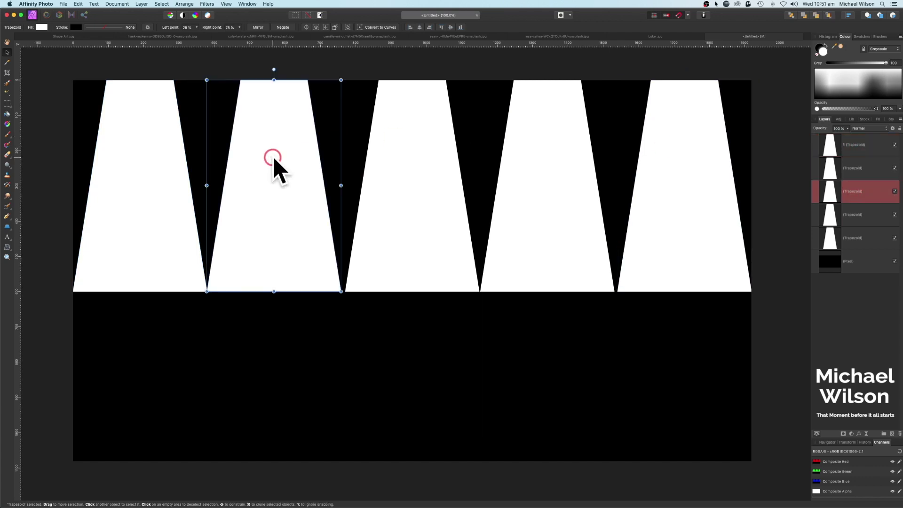
{"action": "left_click_drag", "start_coordinate": [856, 193], "coordinate": [856, 171]}
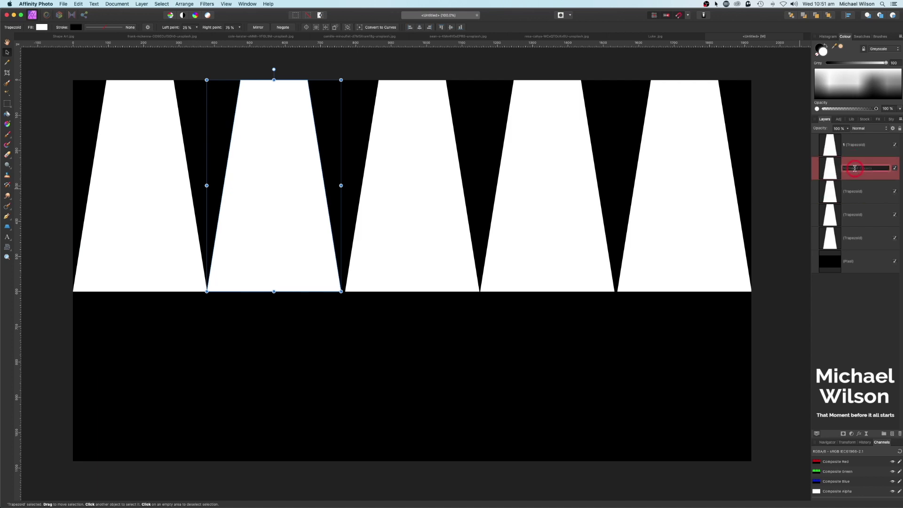
{"action": "key", "text": "Return"}
{"action": "left_click", "coordinate": [399, 161]}
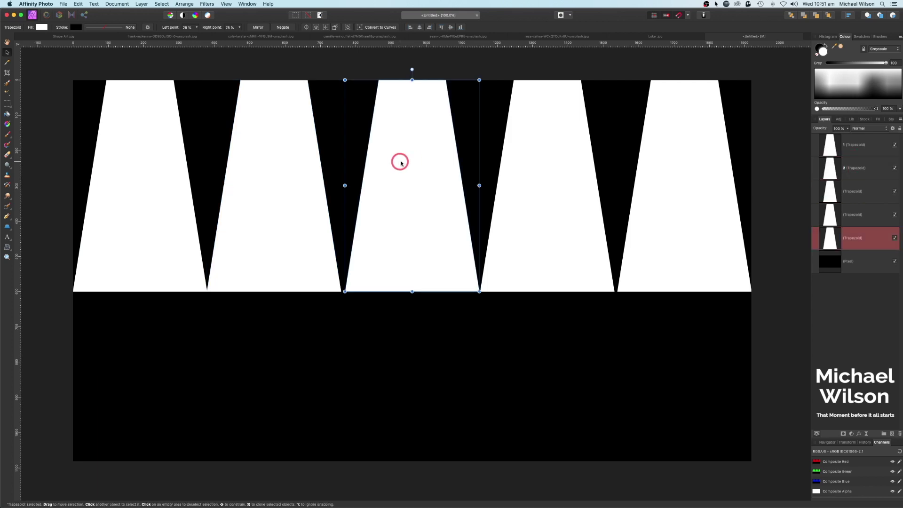
{"action": "left_click_drag", "start_coordinate": [863, 231], "coordinate": [847, 199]}
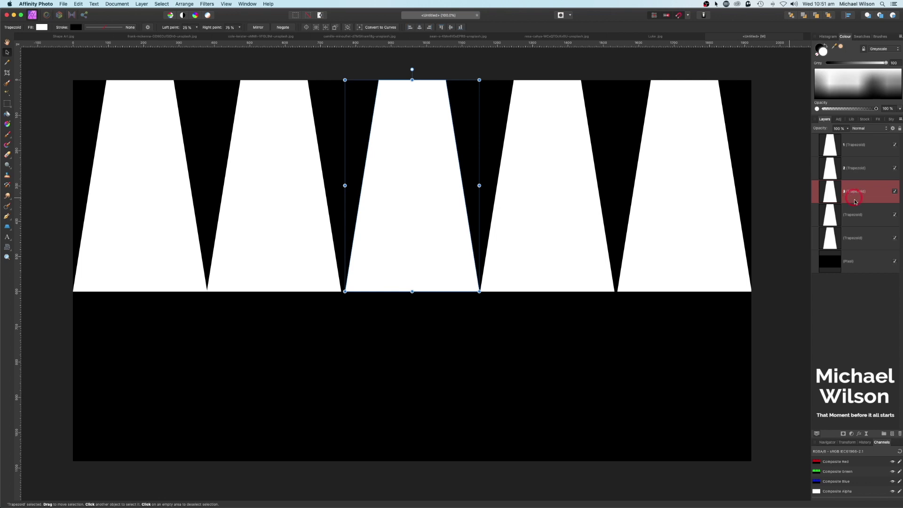
Move the fourth trapezoid's layer below layer 3 and name it 4, and name the rightmost trapezoid's layer 5.
{"action": "left_click", "coordinate": [594, 205]}
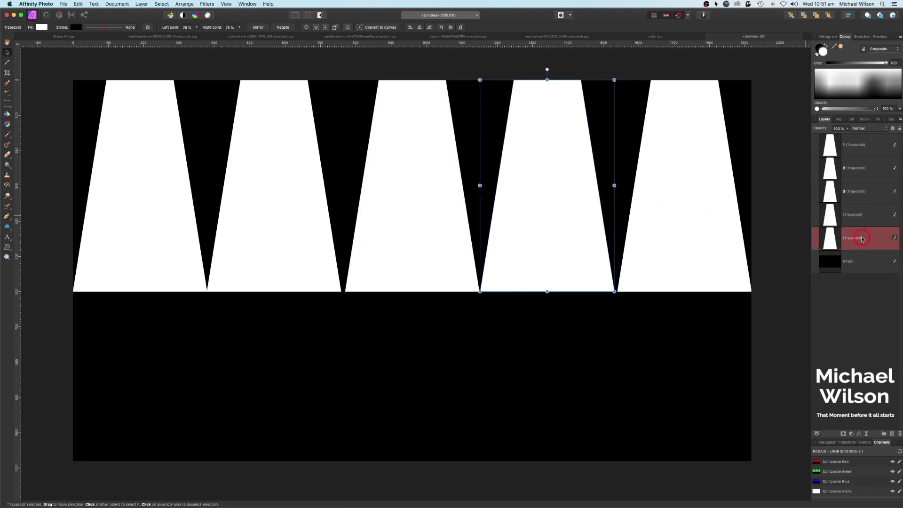
{"action": "left_click_drag", "start_coordinate": [862, 239], "coordinate": [867, 214]}
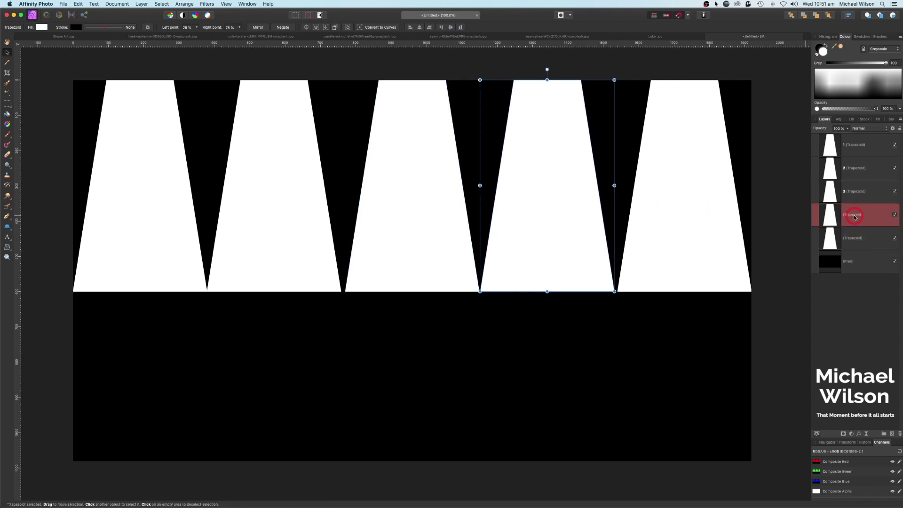
{"action": "double_click", "coordinate": [855, 216]}
{"action": "type", "text": "4"}
{"action": "key", "text": "Return"}
{"action": "left_click", "coordinate": [853, 240]}
{"action": "double_click", "coordinate": [854, 241]}
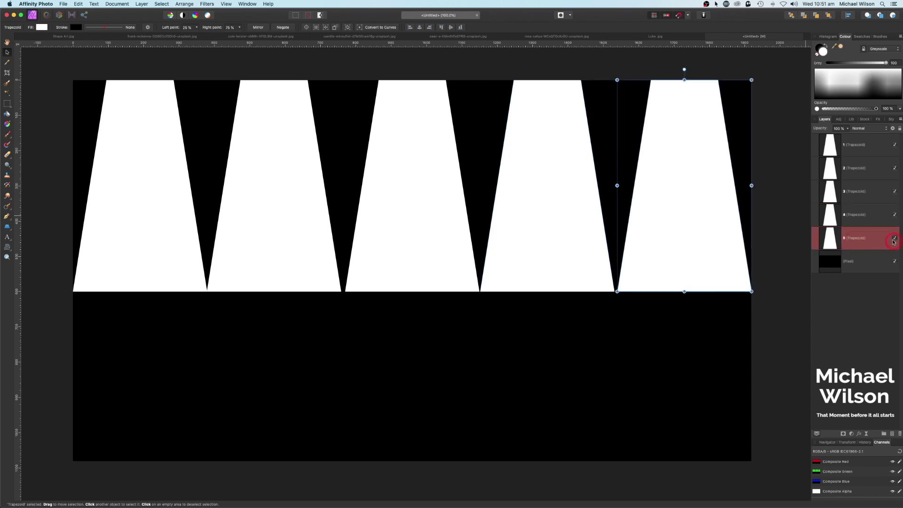
Flip the third, first and fifth trapezoids vertically so the row alternates between upright and inverted shapes.
{"action": "left_click", "coordinate": [864, 148]}
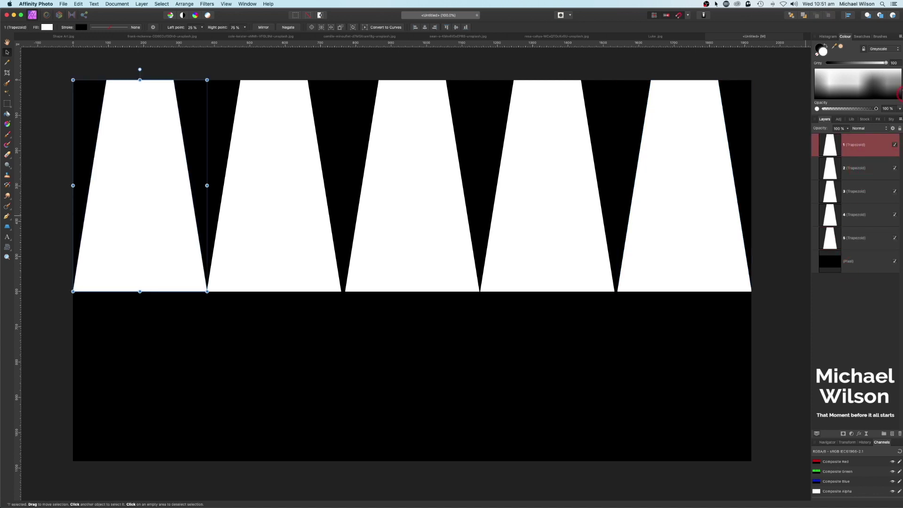
{"action": "left_click", "coordinate": [372, 141]}
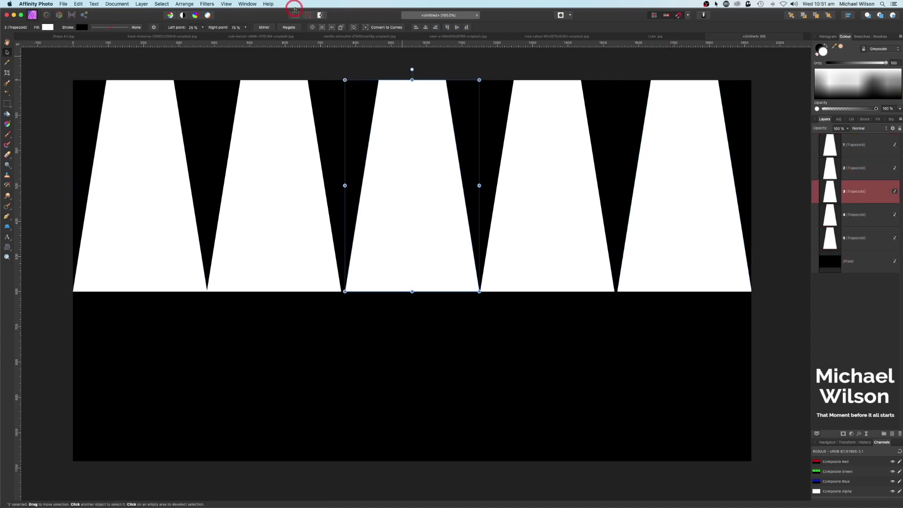
{"action": "left_click", "coordinate": [185, 4]}
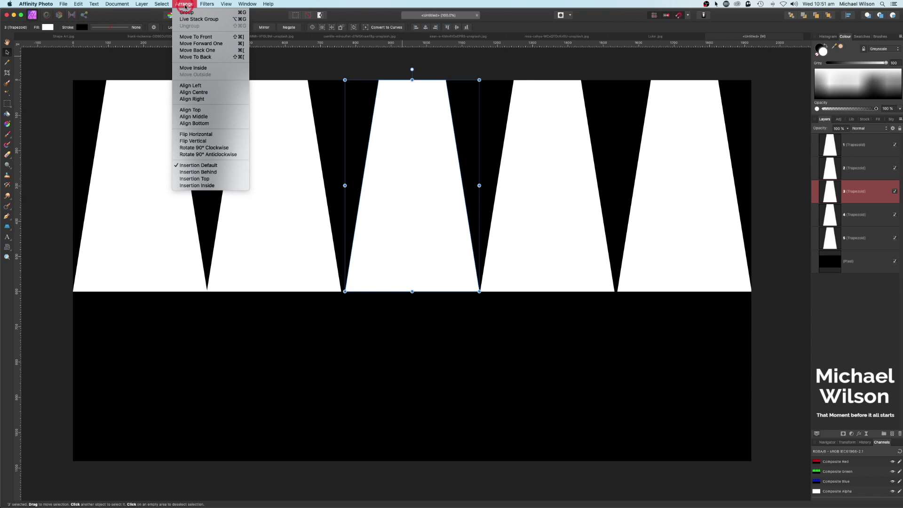
{"action": "left_click", "coordinate": [201, 141]}
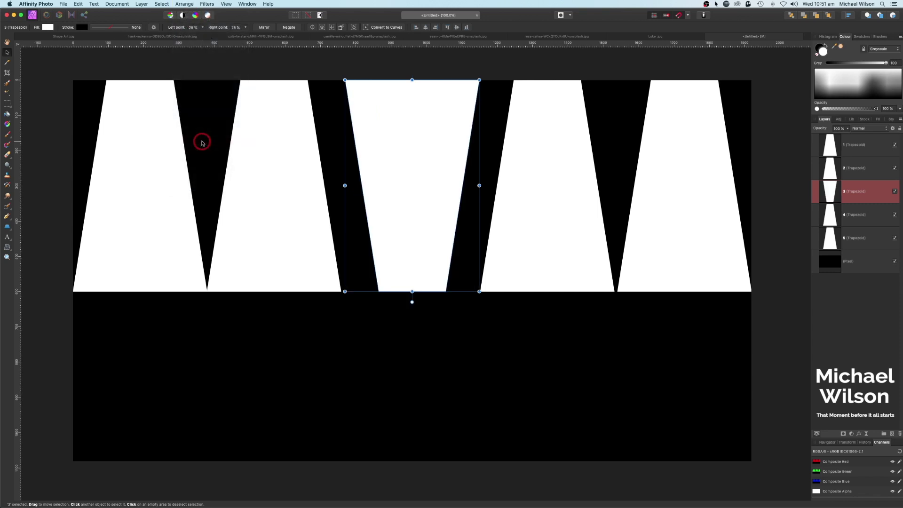
{"action": "left_click", "coordinate": [156, 141]}
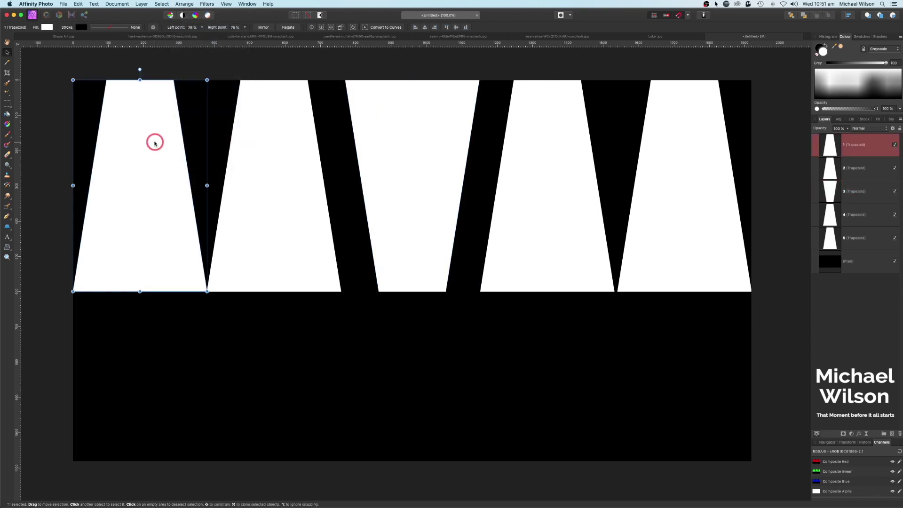
{"action": "left_click", "coordinate": [186, 5]}
{"action": "left_click", "coordinate": [192, 141]}
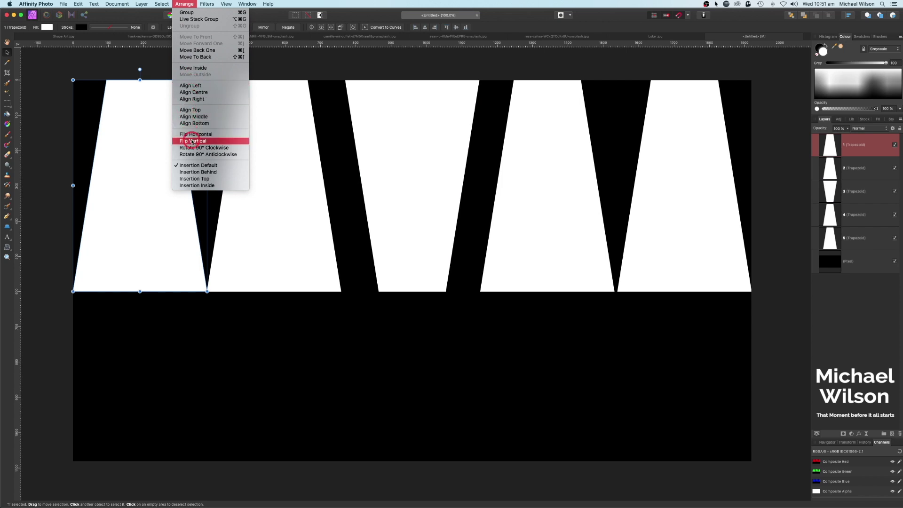
{"action": "left_click", "coordinate": [683, 152]}
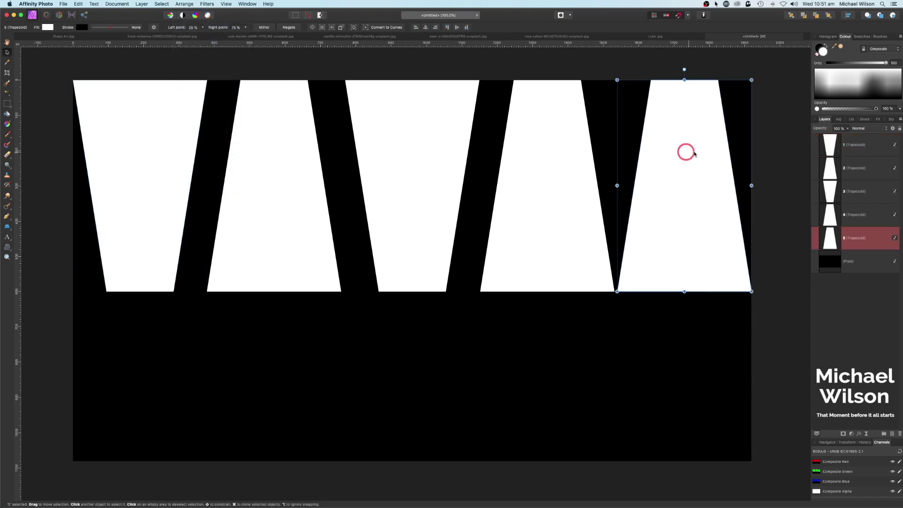
{"action": "left_click", "coordinate": [186, 5]}
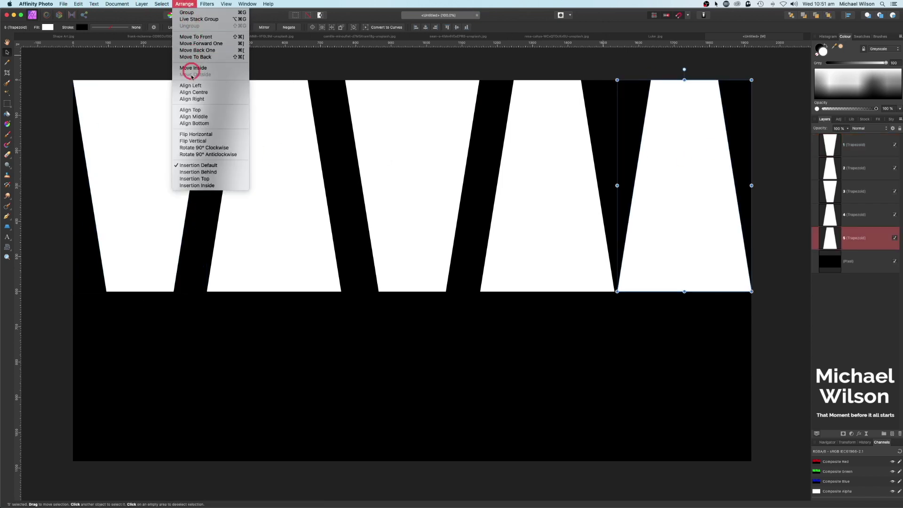
{"action": "left_click", "coordinate": [191, 141]}
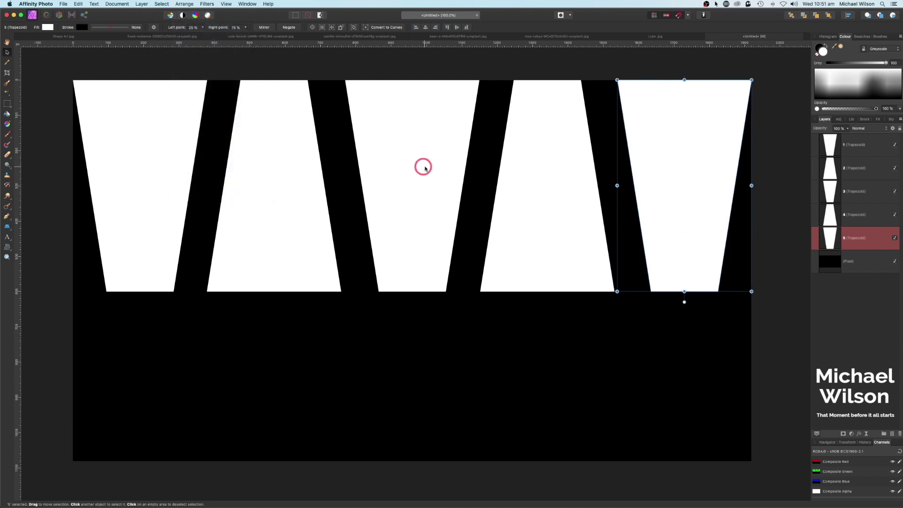
Nudge the second and fourth trapezoids to tidy the spacing, snapping the fourth's left edge to the third's right edge, and deselect everything.
{"action": "left_click_drag", "start_coordinate": [684, 183], "coordinate": [684, 183]}
{"action": "left_click", "coordinate": [395, 215]}
{"action": "left_click_drag", "start_coordinate": [309, 221], "coordinate": [302, 219]}
{"action": "left_click_drag", "start_coordinate": [584, 198], "coordinate": [565, 199]}
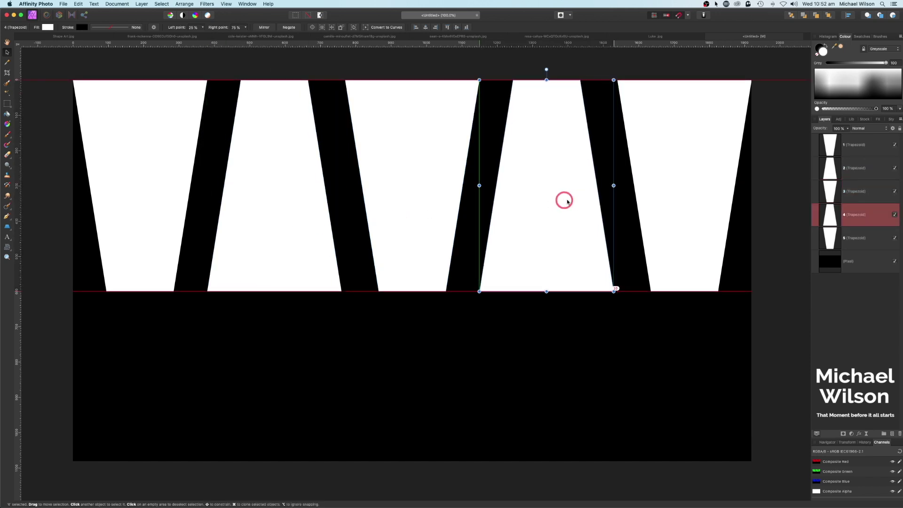
{"action": "left_click", "coordinate": [780, 196]}
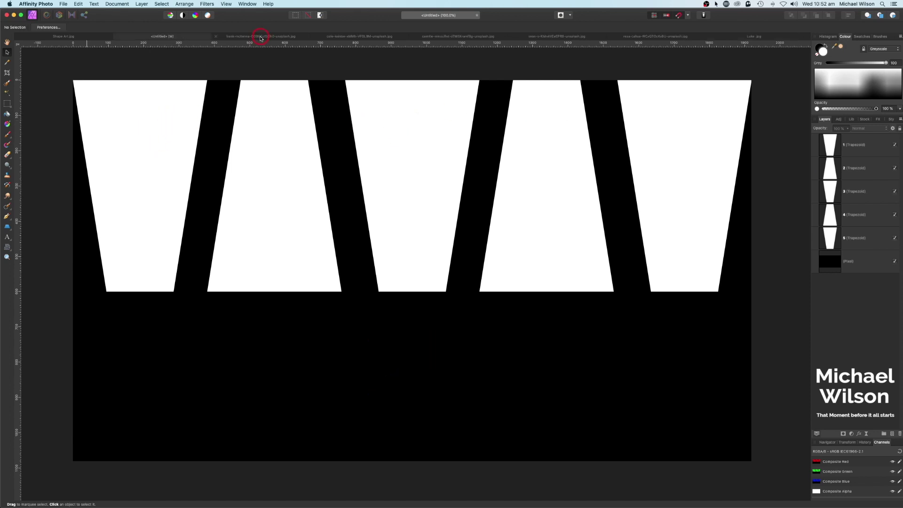
Copy the beach photo with the flying seagulls from its open document and paste it into the trapezoid document.
{"action": "left_click", "coordinate": [260, 37]}
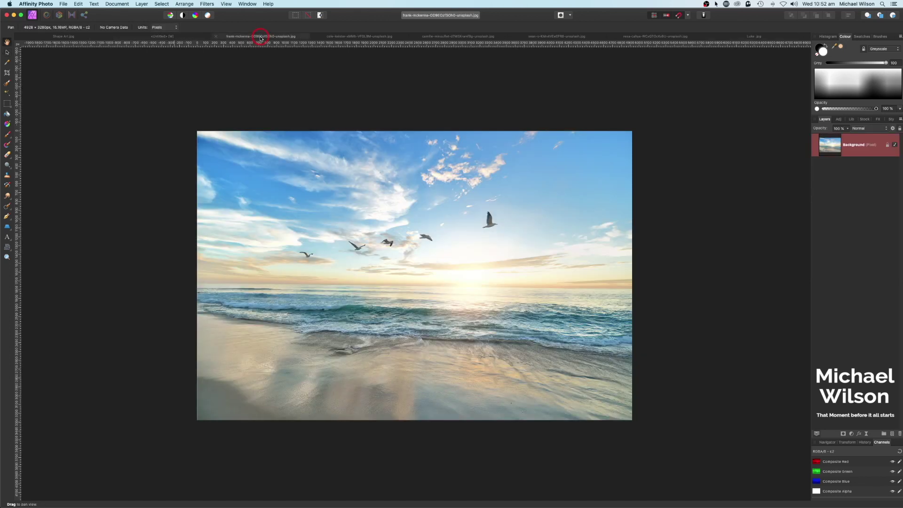
{"action": "key", "text": "super+c"}
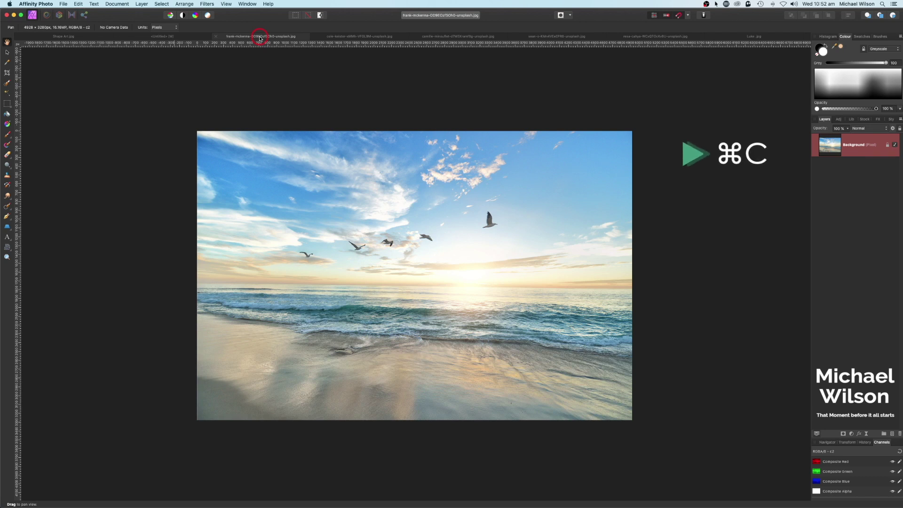
{"action": "left_click", "coordinate": [161, 38]}
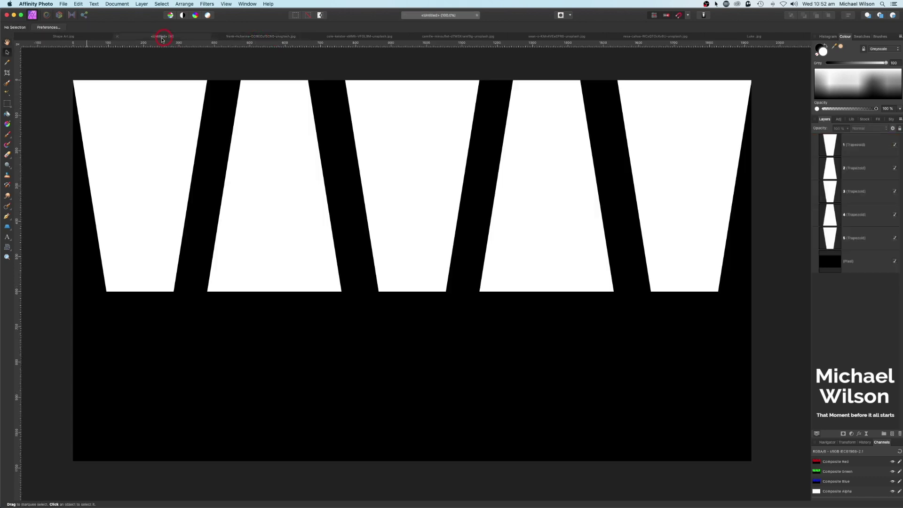
{"action": "left_click", "coordinate": [142, 104]}
{"action": "key", "text": "super+v"}
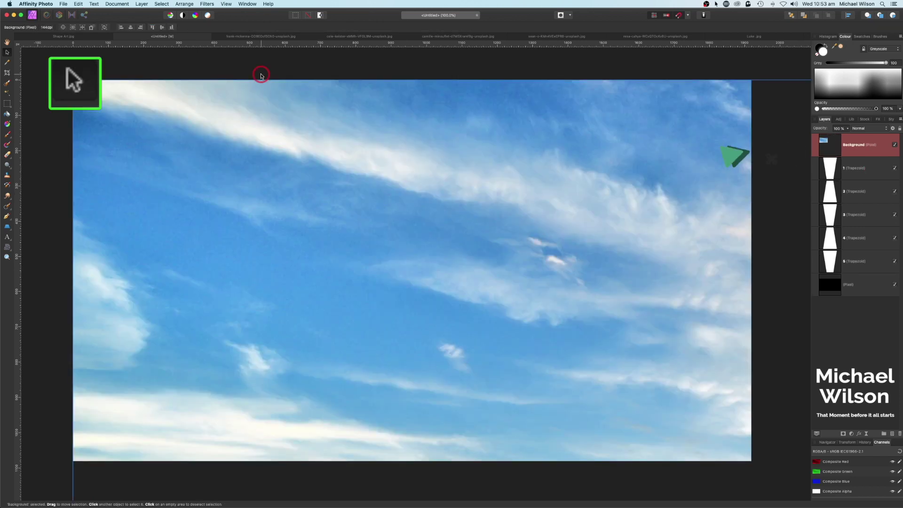
Scale the pasted seagull photo down to about 1100 px wide and move it over the left part of the trapezoid row.
{"action": "key", "text": "super+minus"}
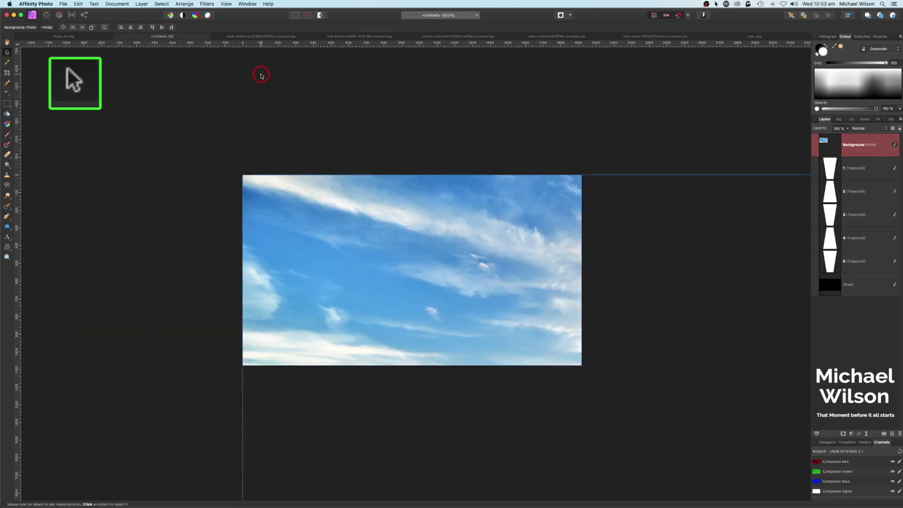
{"action": "key", "text": "super+minus"}
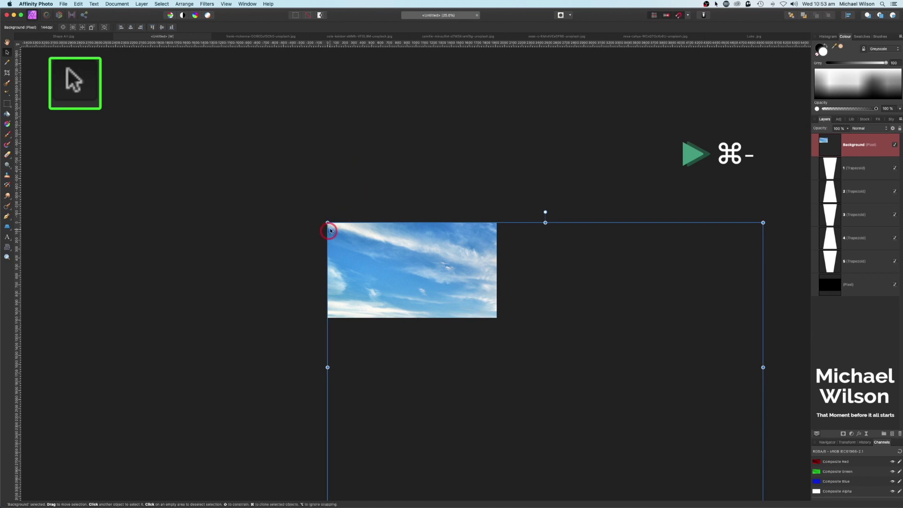
{"action": "left_click_drag", "start_coordinate": [330, 229], "coordinate": [384, 253]}
{"action": "key", "text": "super+0"}
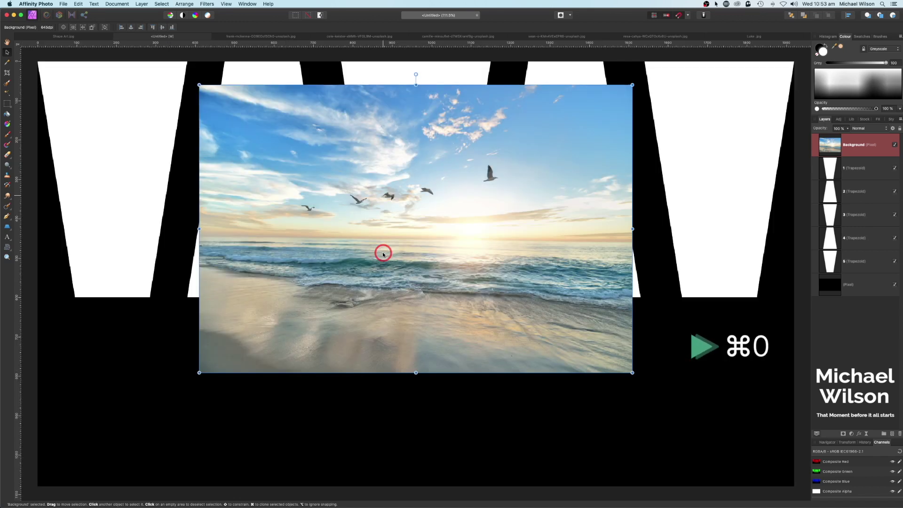
{"action": "left_click_drag", "start_coordinate": [398, 130], "coordinate": [304, 122]}
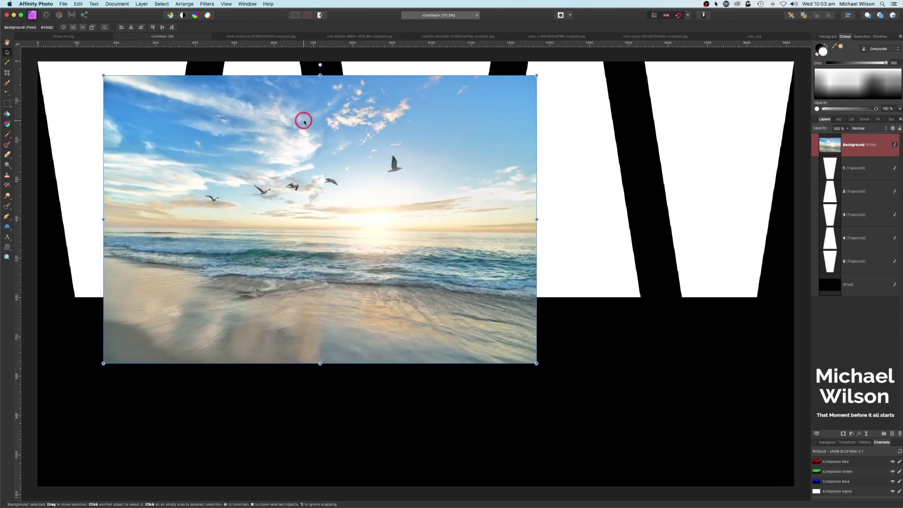
{"action": "key", "text": "super+1"}
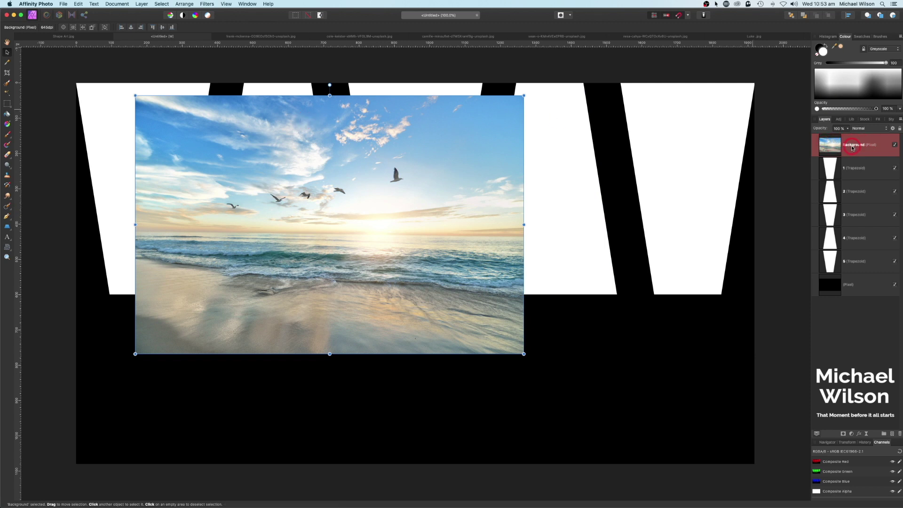
Clip the seagull photo inside the layer 1 trapezoid and shift it up and left, level with the trapezoid's top edge.
{"action": "left_click_drag", "start_coordinate": [856, 146], "coordinate": [873, 171]}
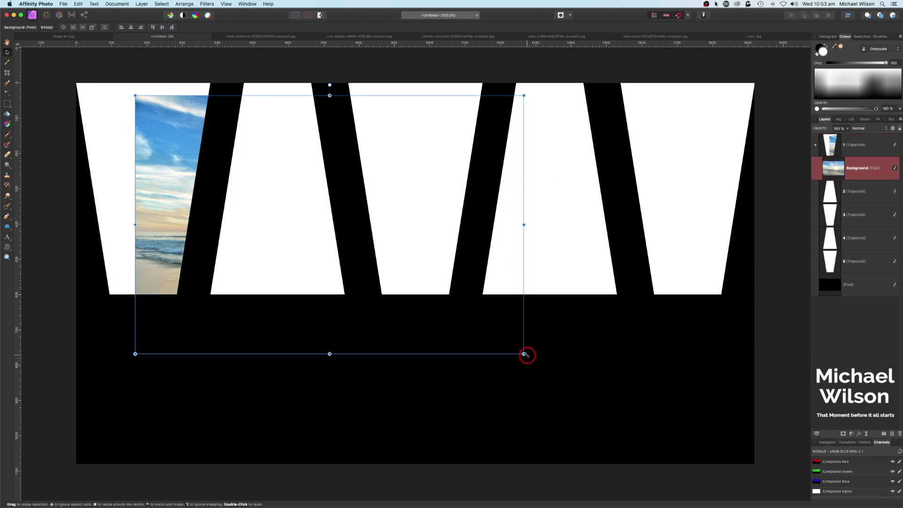
{"action": "left_click_drag", "start_coordinate": [175, 125], "coordinate": [141, 112]}
{"action": "left_click", "coordinate": [854, 150]}
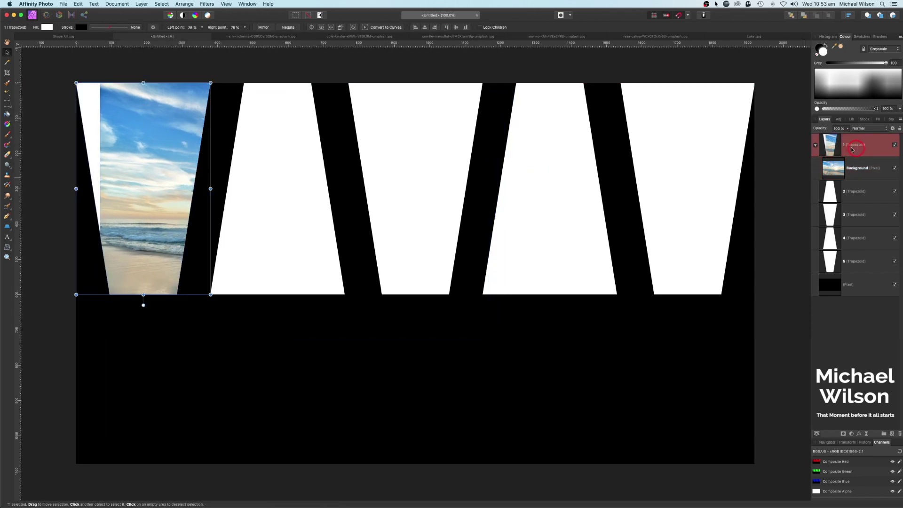
{"action": "mouse_move", "coordinate": [129, 170]}
{"action": "left_mouse_down"}
{"action": "mouse_move", "coordinate": [153, 167]}
{"action": "mouse_move", "coordinate": [133, 165]}
{"action": "left_mouse_up"}
{"action": "left_click", "coordinate": [838, 168]}
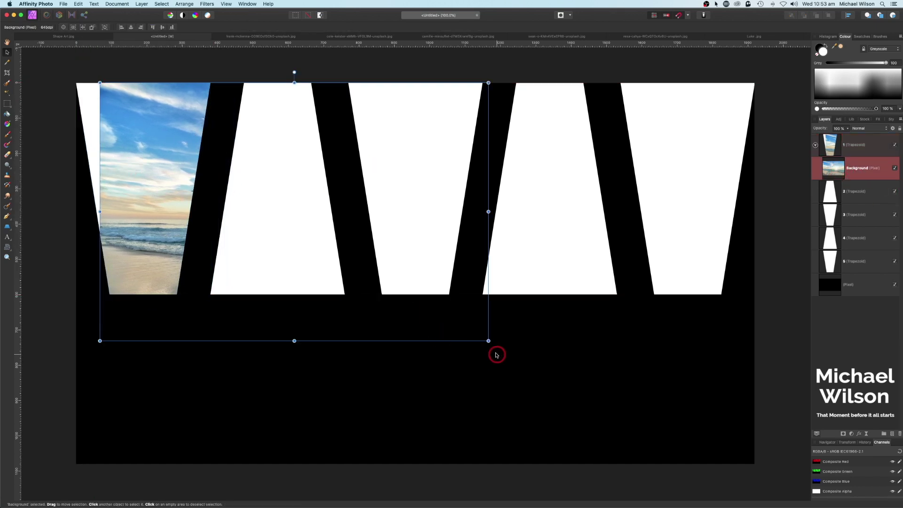
Resize and reposition the clipped seagull photo until it fills the first trapezoid, with the sun in the middle, and collapse layer 1.
{"action": "left_click_drag", "start_coordinate": [489, 340], "coordinate": [348, 251]}
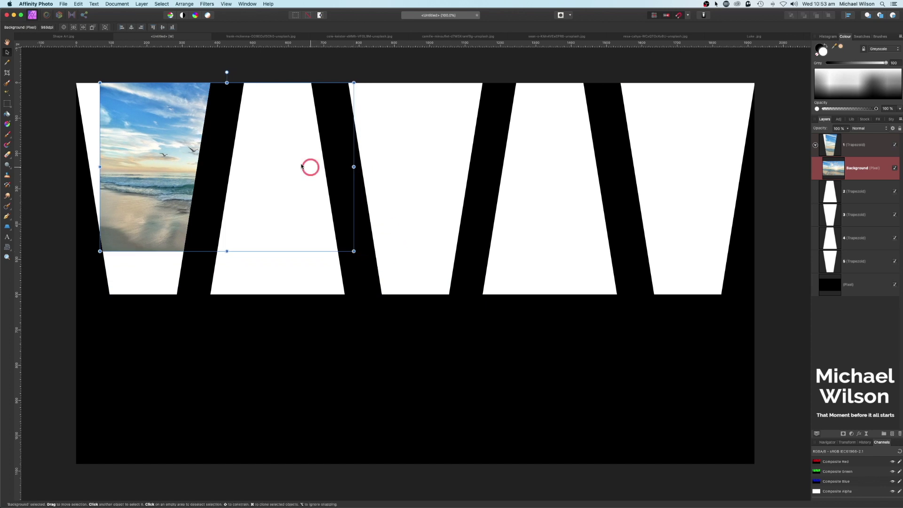
{"action": "left_click_drag", "start_coordinate": [253, 172], "coordinate": [174, 168]}
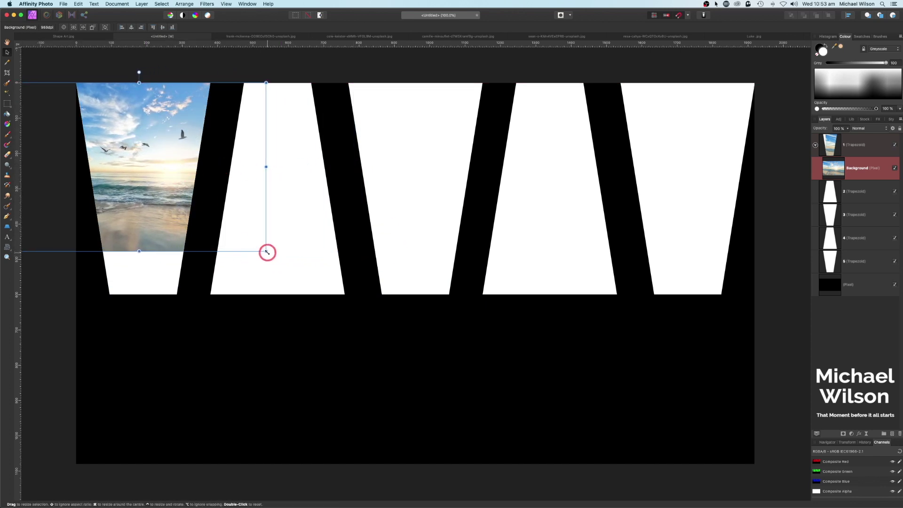
{"action": "left_click_drag", "start_coordinate": [268, 252], "coordinate": [245, 251]}
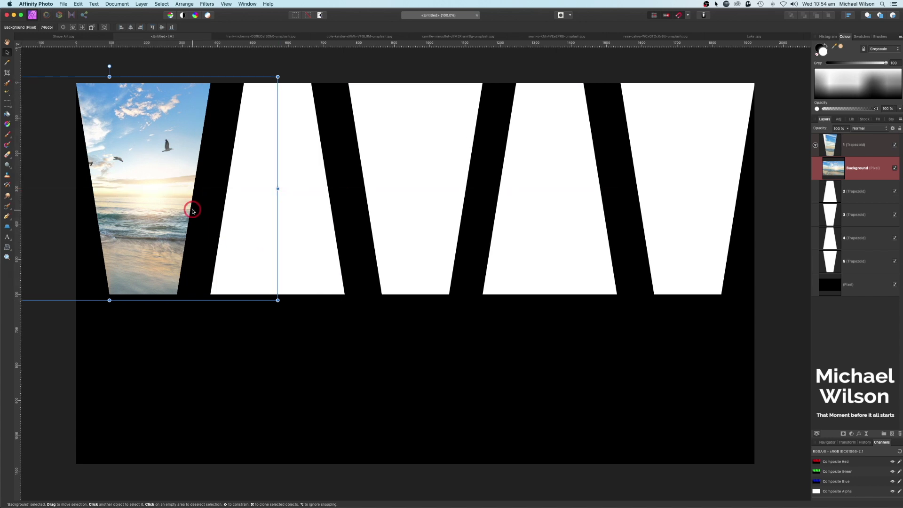
{"action": "left_click", "coordinate": [236, 330]}
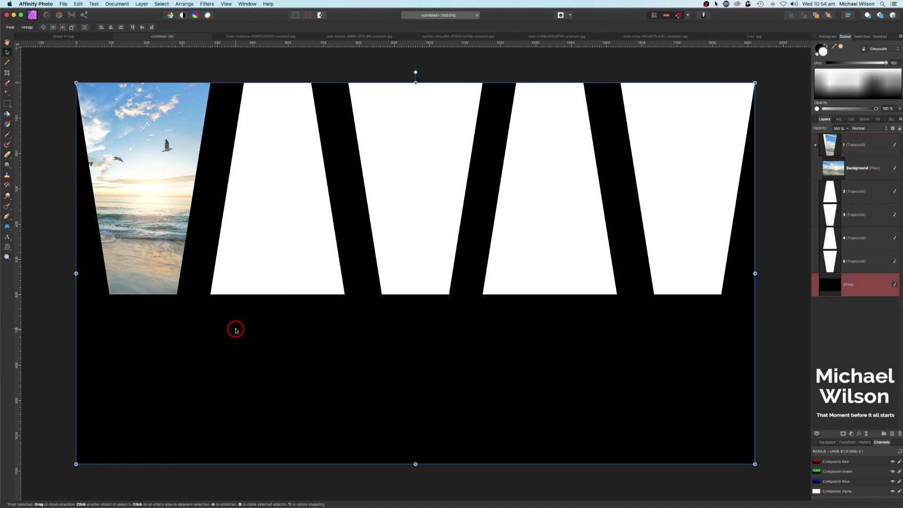
{"action": "left_click", "coordinate": [816, 147]}
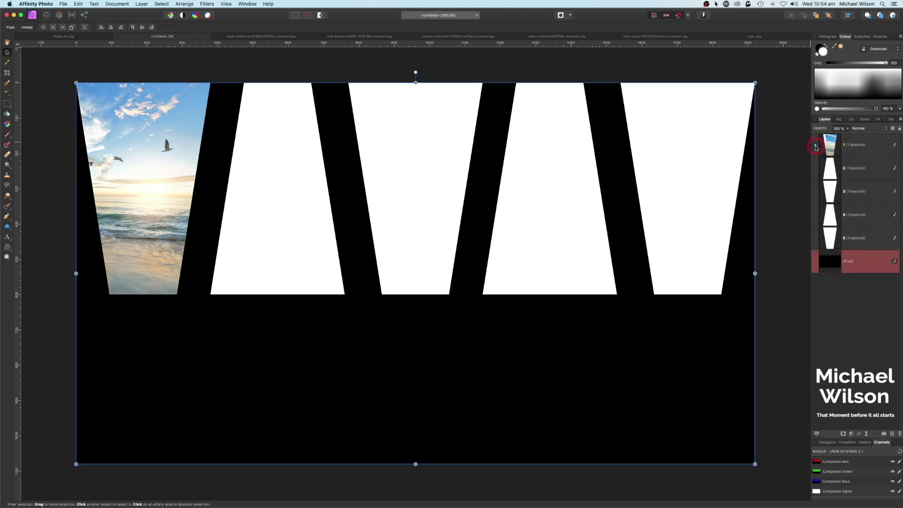
Copy the portrait sunset photo with the wet pebbled sand and paste it inside the layer 2 trapezoid.
{"action": "left_click", "coordinate": [837, 168]}
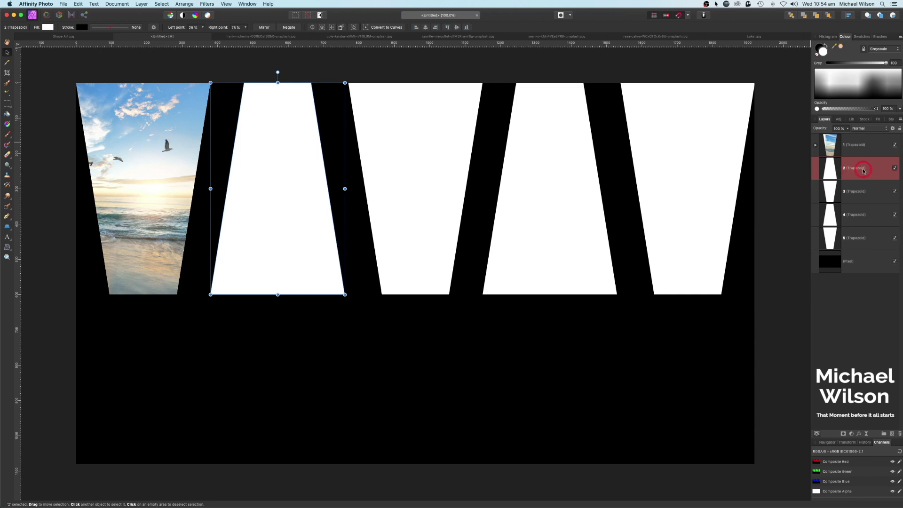
{"action": "left_click", "coordinate": [345, 37]}
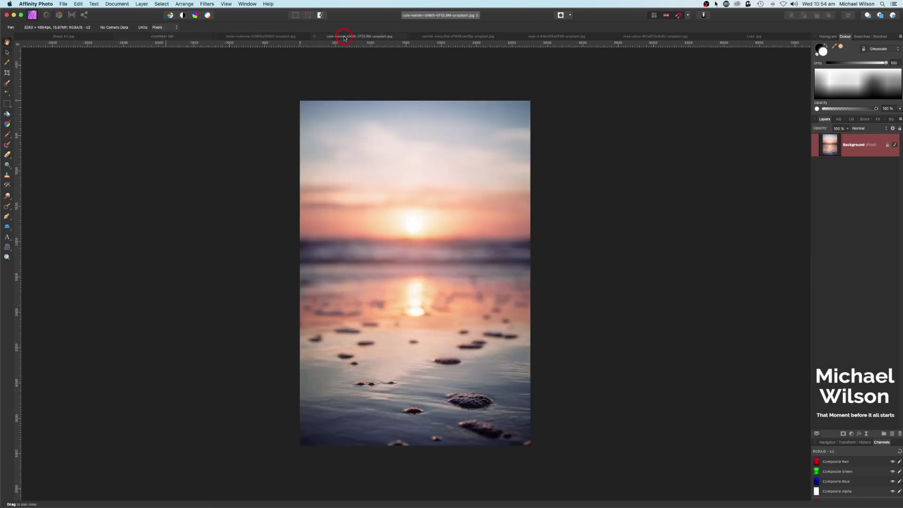
{"action": "key", "text": "super+c"}
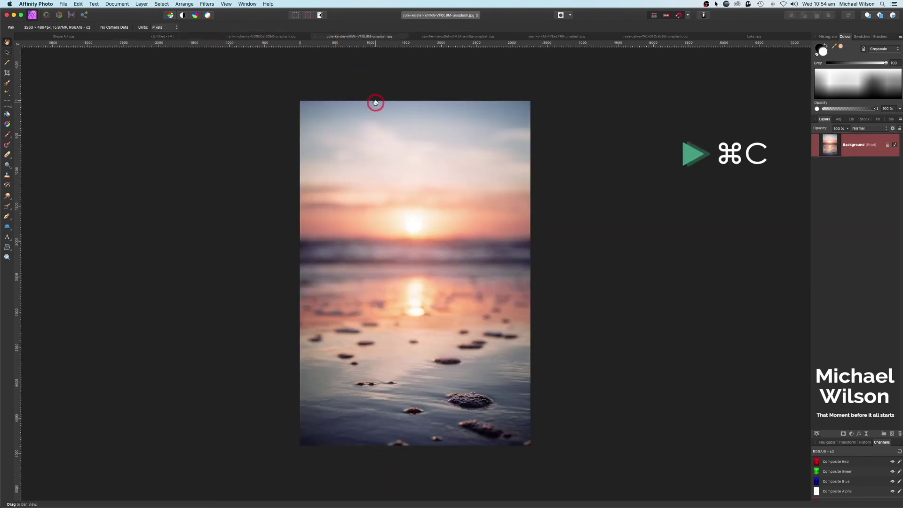
{"action": "left_click", "coordinate": [178, 36]}
{"action": "left_click", "coordinate": [286, 109]}
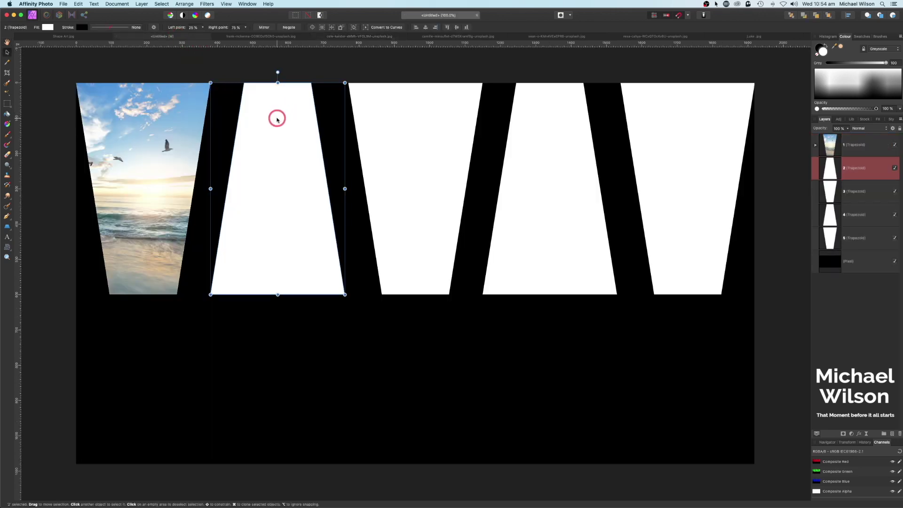
{"action": "left_click", "coordinate": [78, 5]}
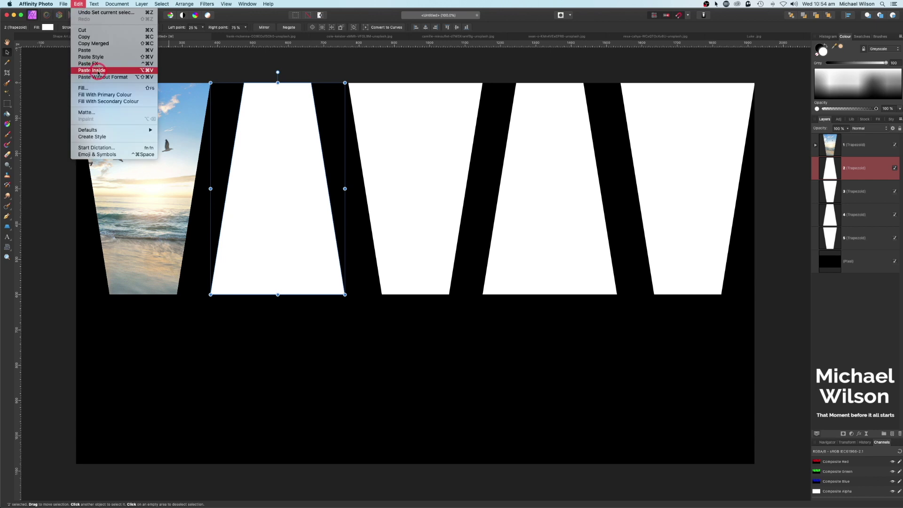
{"action": "left_click", "coordinate": [92, 71]}
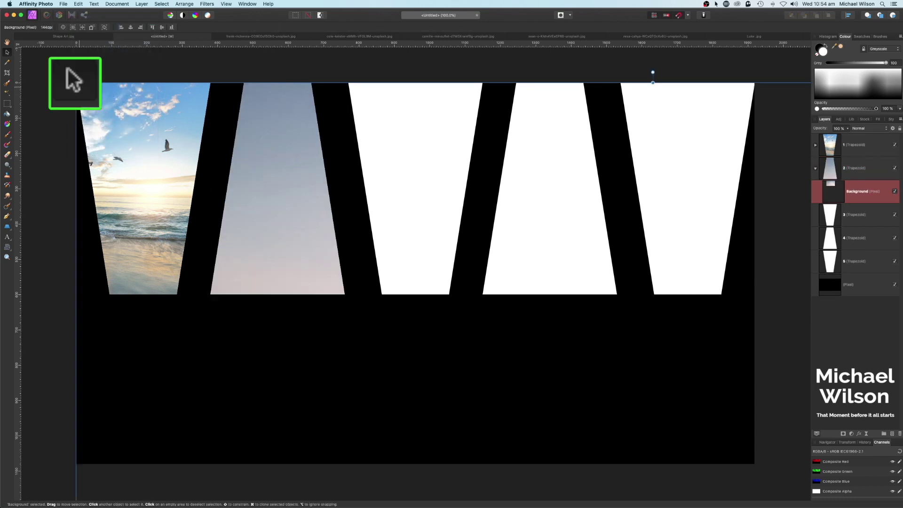
Scale the sunset photo inside layer 2 down to about 520 px wide and place it over the second trapezoid.
{"action": "left_click_drag", "start_coordinate": [143, 135], "coordinate": [407, 258]}
{"action": "left_click_drag", "start_coordinate": [439, 391], "coordinate": [337, 175]}
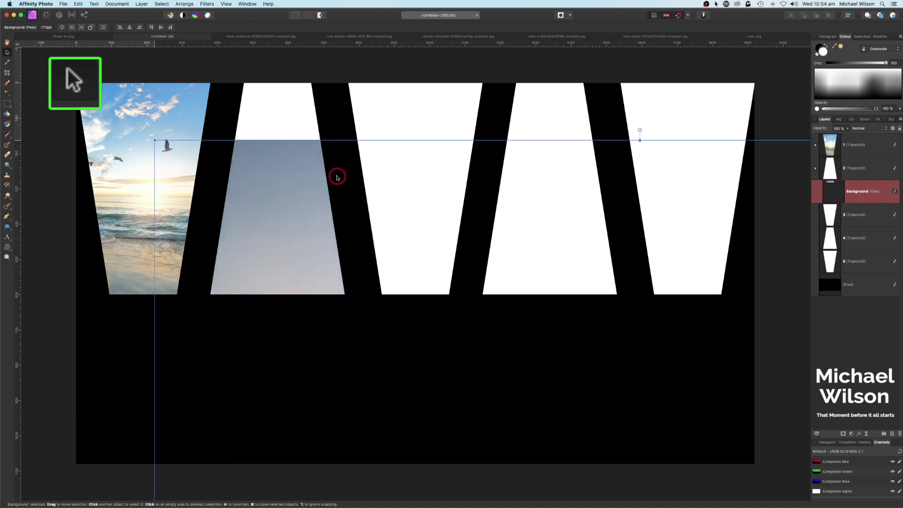
{"action": "left_click_drag", "start_coordinate": [157, 142], "coordinate": [334, 95]}
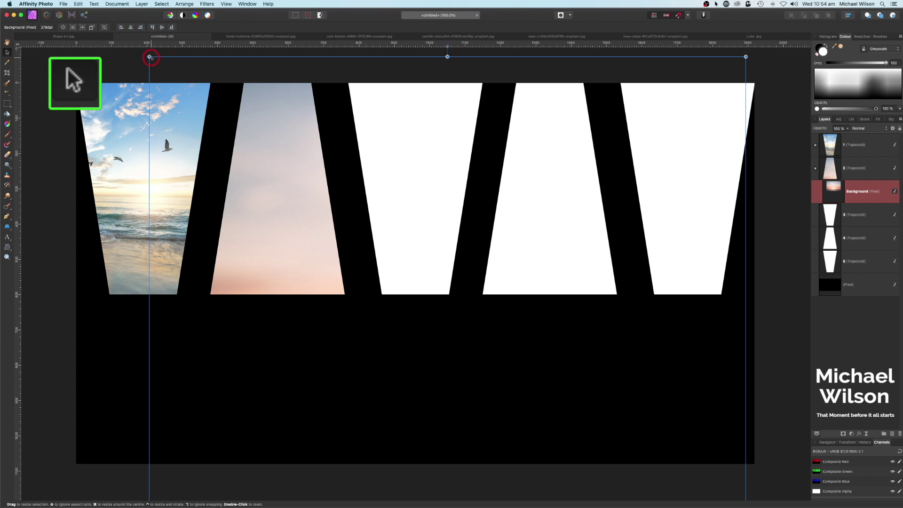
{"action": "left_click_drag", "start_coordinate": [150, 56], "coordinate": [299, 149]}
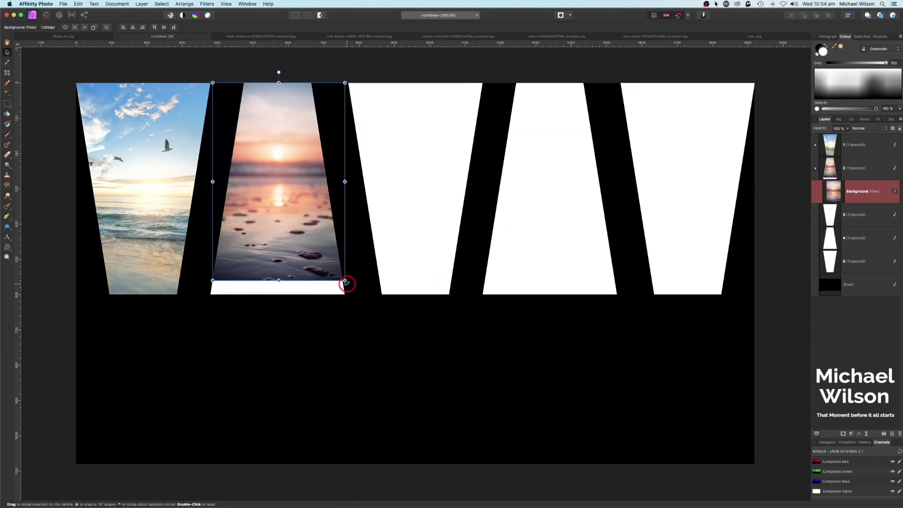
{"action": "left_click_drag", "start_coordinate": [350, 280], "coordinate": [401, 346]}
{"action": "left_click_drag", "start_coordinate": [332, 282], "coordinate": [305, 286]}
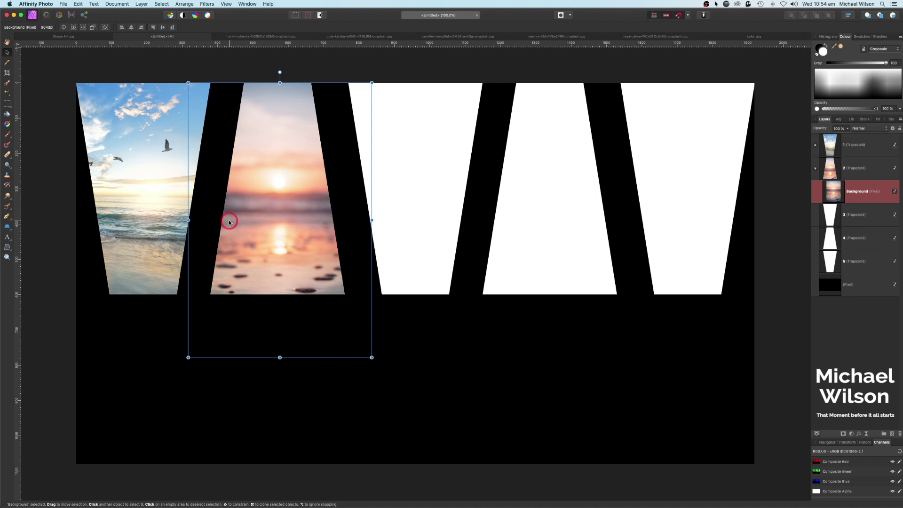
Reposition the layer 2 sunset photo and enlarge it to about 565 px wide so it covers the trapezoid's top edge.
{"action": "left_click_drag", "start_coordinate": [242, 222], "coordinate": [242, 223]}
{"action": "scroll", "coordinate": [242, 222], "scroll_direction": "right", "scroll_amount": 3}
{"action": "scroll", "coordinate": [243, 222], "scroll_direction": "right", "scroll_amount": 3}
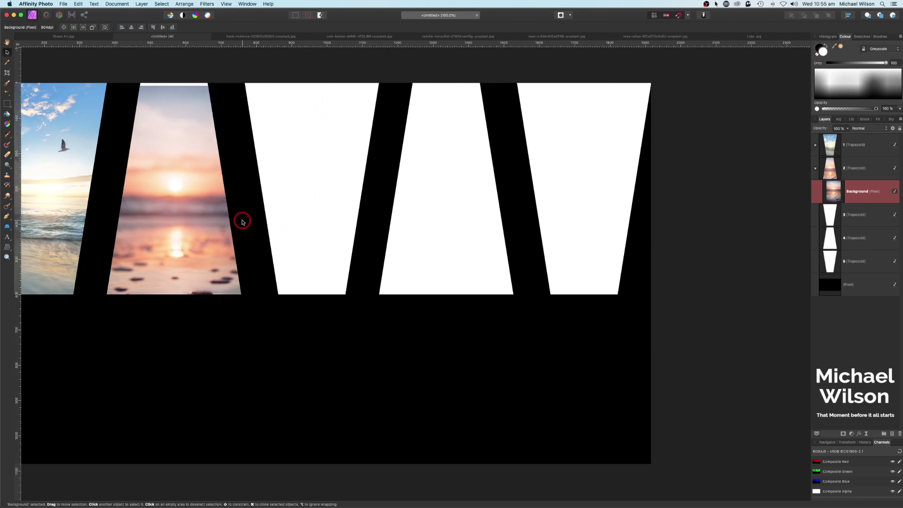
{"action": "scroll", "coordinate": [244, 220], "scroll_direction": "left", "scroll_amount": 5}
{"action": "left_click_drag", "start_coordinate": [382, 88], "coordinate": [381, 87]}
{"action": "left_click_drag", "start_coordinate": [194, 87], "coordinate": [183, 69]}
Nudge the layer 2 photo down until its sun sits level with the sun in the first trapezoid, and collapse layer 2.
{"action": "key", "text": "Up"}
{"action": "key", "text": "Up"}
{"action": "key", "text": "Up"}
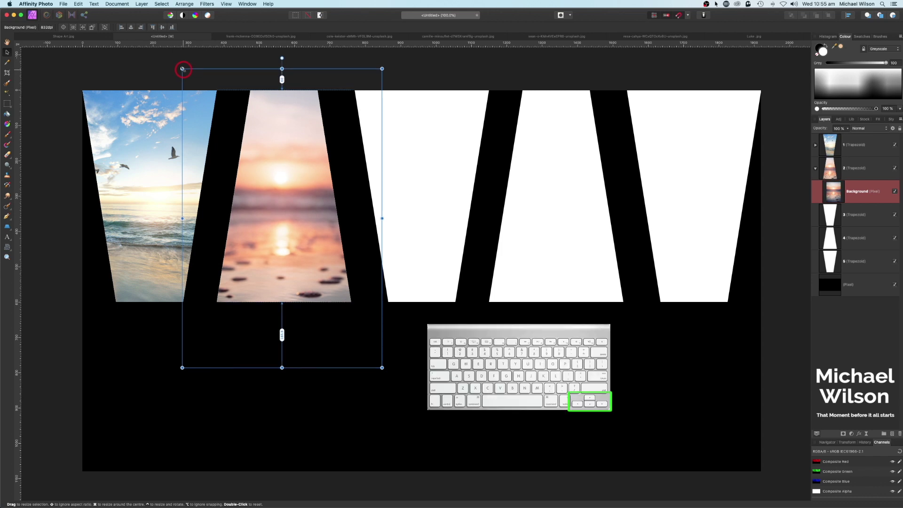
{"action": "key", "text": "Down"}
{"action": "key", "text": "Down"}
{"action": "key", "text": "Down"}
{"action": "key", "text": "Down"}
{"action": "key", "text": "Down"}
{"action": "key", "text": "Down"}
{"action": "key", "text": "Down"}
{"action": "key", "text": "Down"}
{"action": "key", "text": "Down"}
{"action": "key", "text": "Down"}
{"action": "key", "text": "Down"}
{"action": "key", "text": "Down"}
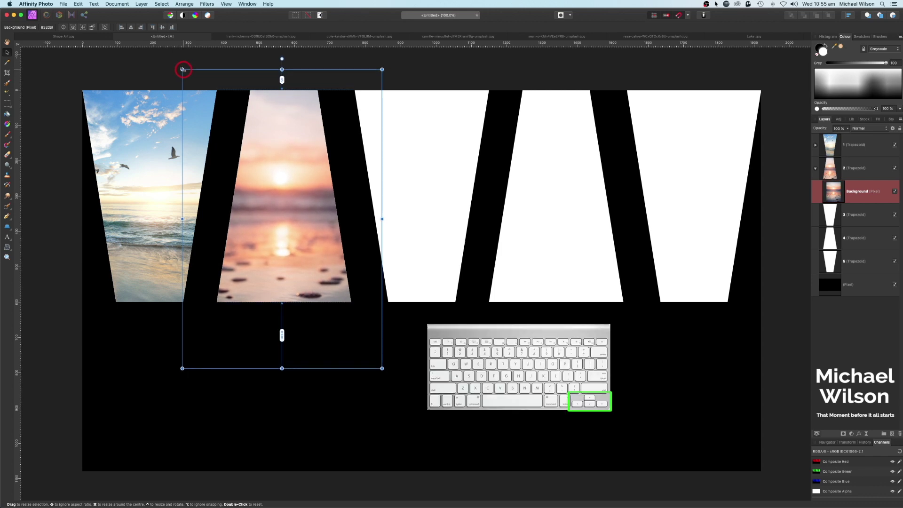
{"action": "key", "text": "Down"}
{"action": "key", "text": "Down"}
{"action": "key", "text": "Down"}
{"action": "key", "text": "Down"}
{"action": "key", "text": "Down"}
{"action": "key", "text": "Down"}
{"action": "key", "text": "Down"}
{"action": "key", "text": "Down"}
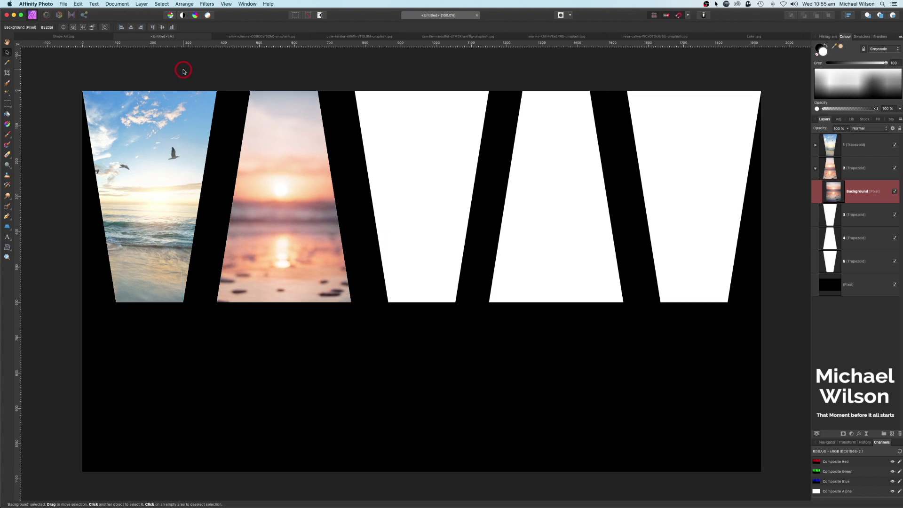
{"action": "scroll", "coordinate": [183, 73], "scroll_direction": "up", "scroll_amount": 2}
{"action": "scroll", "coordinate": [183, 72], "scroll_direction": "right", "scroll_amount": 3}
{"action": "scroll", "coordinate": [795, 377], "scroll_direction": "down", "scroll_amount": 2}
{"action": "scroll", "coordinate": [795, 376], "scroll_direction": "left", "scroll_amount": 2}
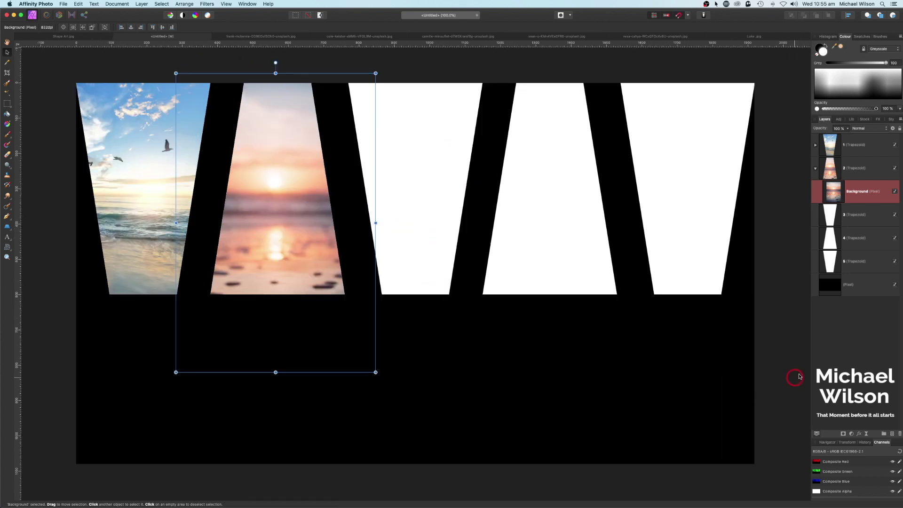
{"action": "left_click", "coordinate": [784, 335]}
{"action": "left_click", "coordinate": [816, 169]}
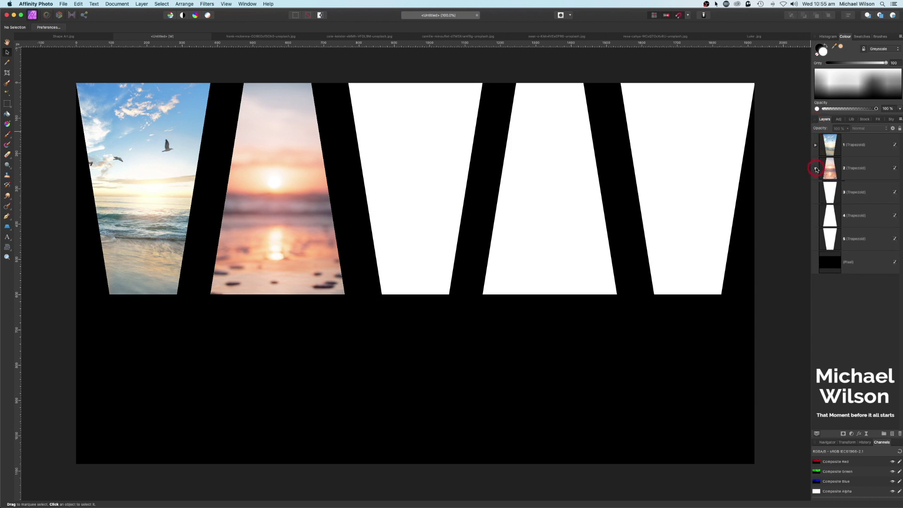
Copy the landscape sunset photo with the waves and dark wet sand and paste it inside the layer 3 trapezoid.
{"action": "left_click", "coordinate": [833, 195]}
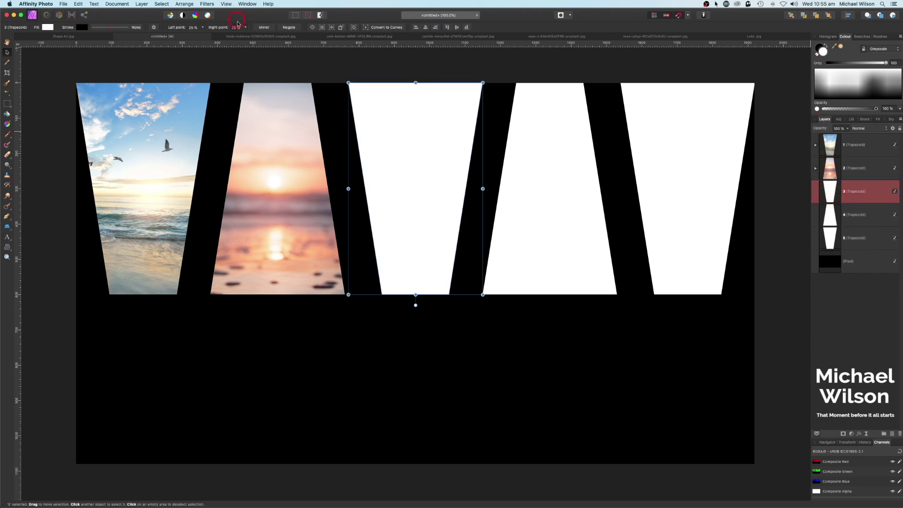
{"action": "left_click", "coordinate": [434, 37]}
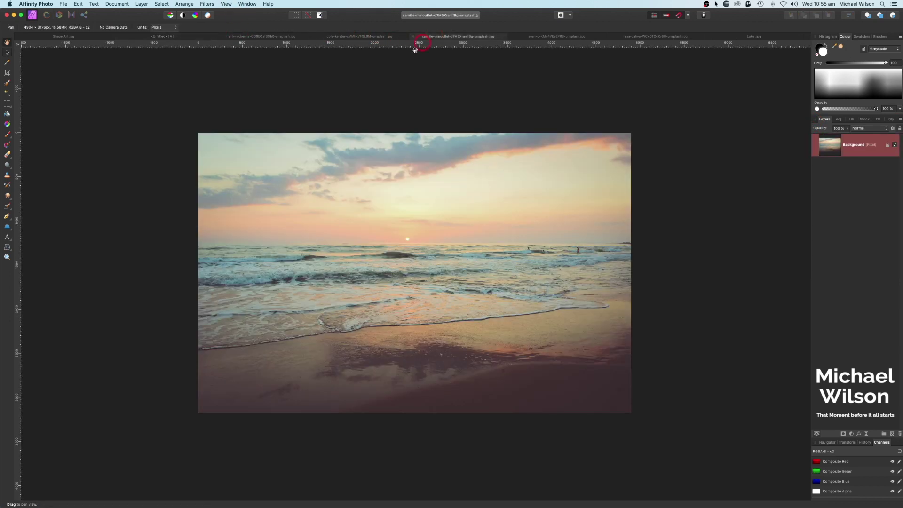
{"action": "left_click", "coordinate": [162, 38]}
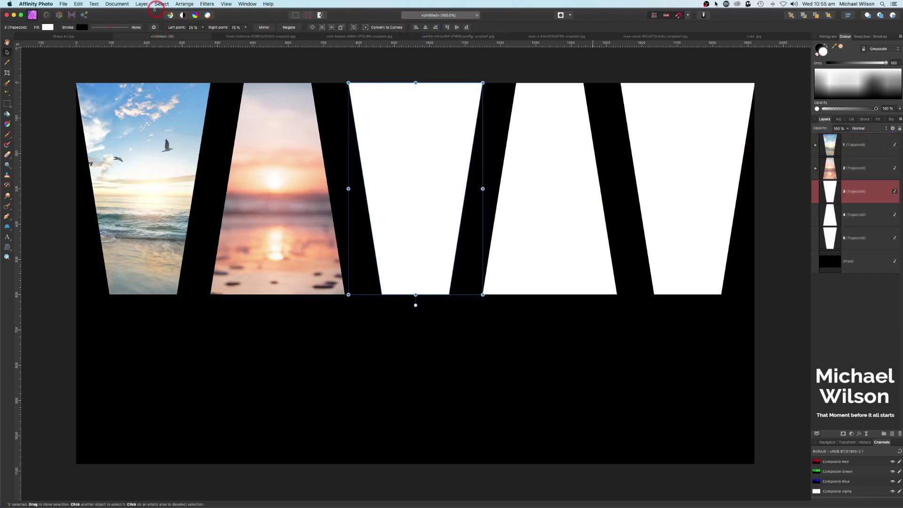
{"action": "left_click", "coordinate": [79, 5]}
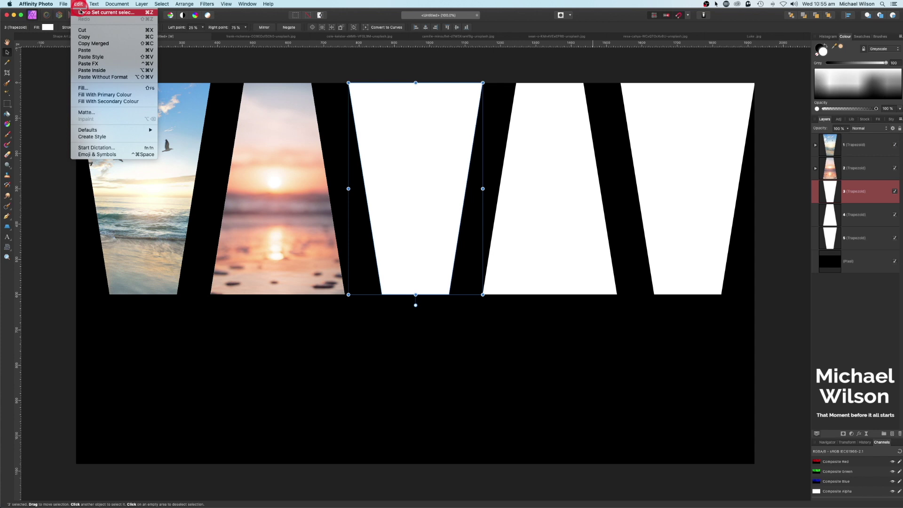
{"action": "left_click", "coordinate": [98, 73]}
{"action": "key", "text": "v"}
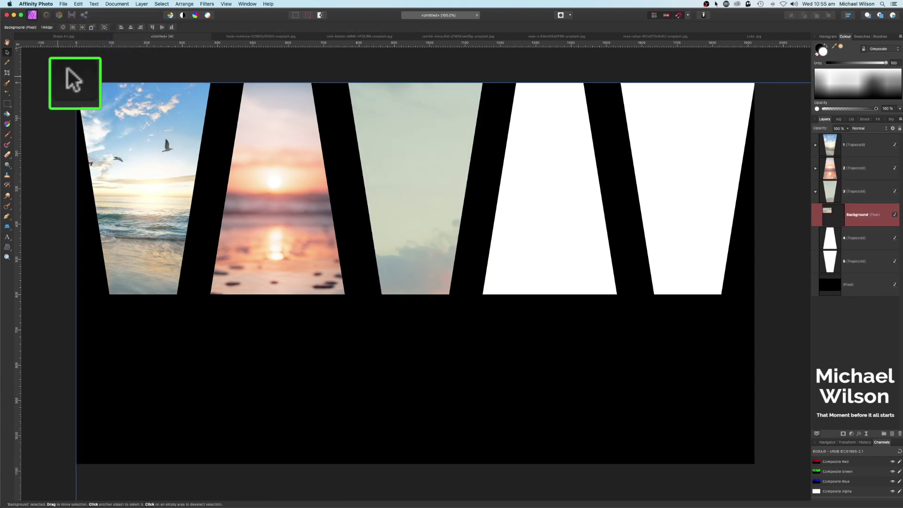
Scale the photo inside layer 3 down to about 750 px wide and centre it over the third trapezoid's upper part.
{"action": "left_click_drag", "start_coordinate": [76, 83], "coordinate": [541, 298]}
{"action": "left_click_drag", "start_coordinate": [601, 373], "coordinate": [332, 142]}
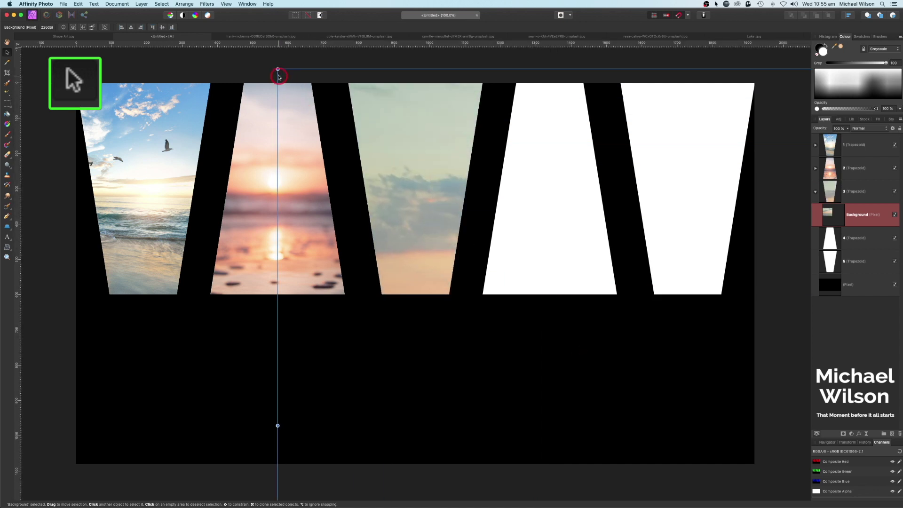
{"action": "left_click_drag", "start_coordinate": [278, 75], "coordinate": [325, 113]}
{"action": "left_click_drag", "start_coordinate": [384, 154], "coordinate": [617, 307]}
{"action": "left_click_drag", "start_coordinate": [564, 258], "coordinate": [488, 196]}
{"action": "left_click_drag", "start_coordinate": [605, 246], "coordinate": [399, 130]}
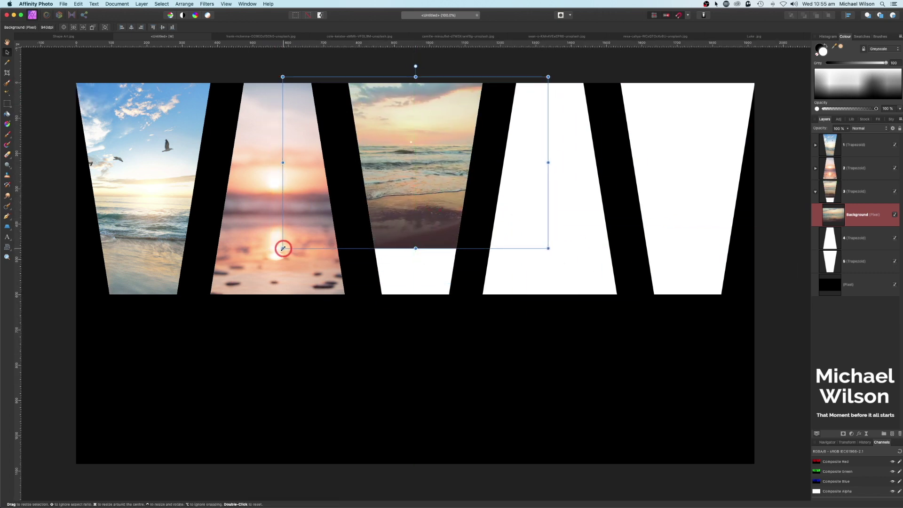
Enlarge the layer 3 photo to about 1300 px wide and position it to fill the third trapezoid, with the sun in the middle.
{"action": "left_click_drag", "start_coordinate": [283, 248], "coordinate": [189, 306]}
{"action": "left_click_drag", "start_coordinate": [429, 243], "coordinate": [467, 252]}
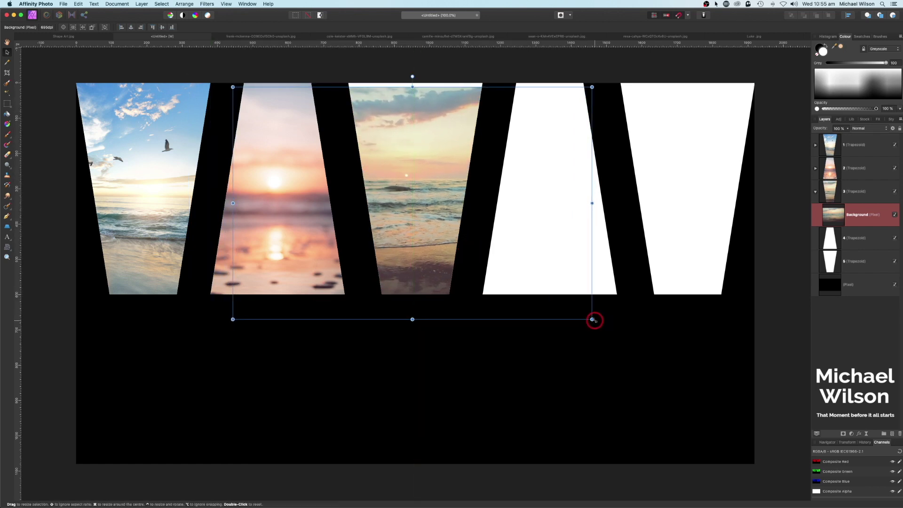
{"action": "left_click_drag", "start_coordinate": [592, 315], "coordinate": [530, 302]}
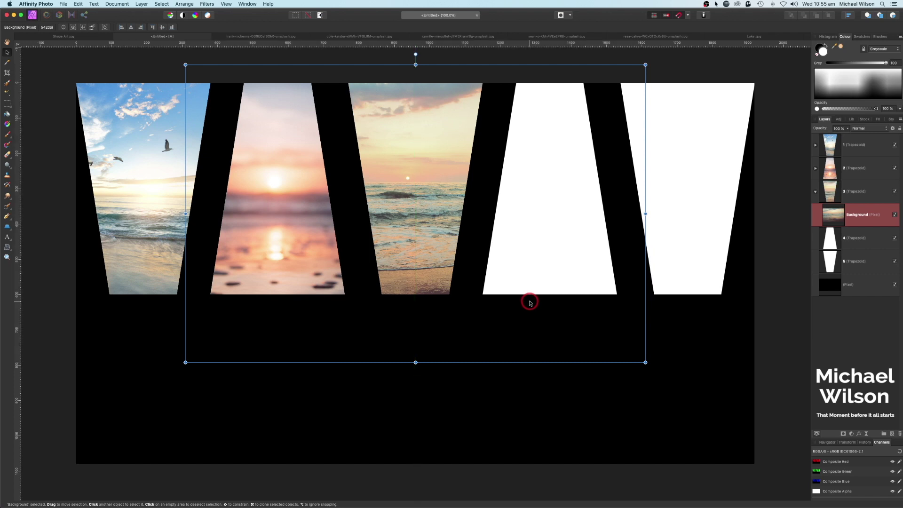
Nudge the layer 3 photo down until its sun is roughly level with the suns in the neighbouring photos, and collapse layer 3.
{"action": "key", "text": "Down"}
{"action": "key", "text": "Down"}
{"action": "key", "text": "Down"}
{"action": "key", "text": "Down"}
{"action": "key", "text": "Down"}
{"action": "key", "text": "Down"}
{"action": "key", "text": "Down"}
{"action": "key", "text": "Down"}
{"action": "key", "text": "Down"}
{"action": "key", "text": "Down"}
{"action": "key", "text": "Down"}
{"action": "key", "text": "Down"}
{"action": "key", "text": "Down"}
{"action": "key", "text": "Down"}
{"action": "key", "text": "Down"}
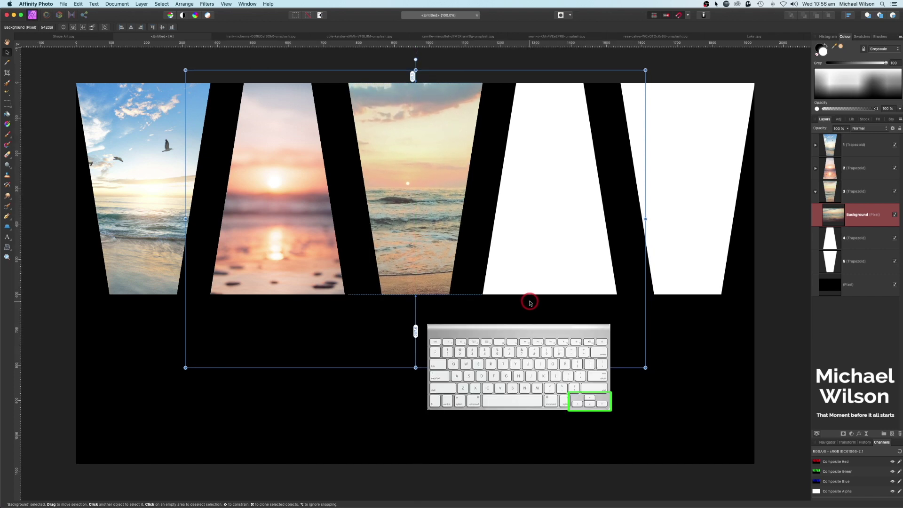
{"action": "key", "text": "Down"}
{"action": "key", "text": "Down"}
{"action": "key", "text": "Down"}
{"action": "key", "text": "Down"}
{"action": "key", "text": "Down"}
{"action": "key", "text": "Down"}
{"action": "key", "text": "Down"}
{"action": "key", "text": "Down"}
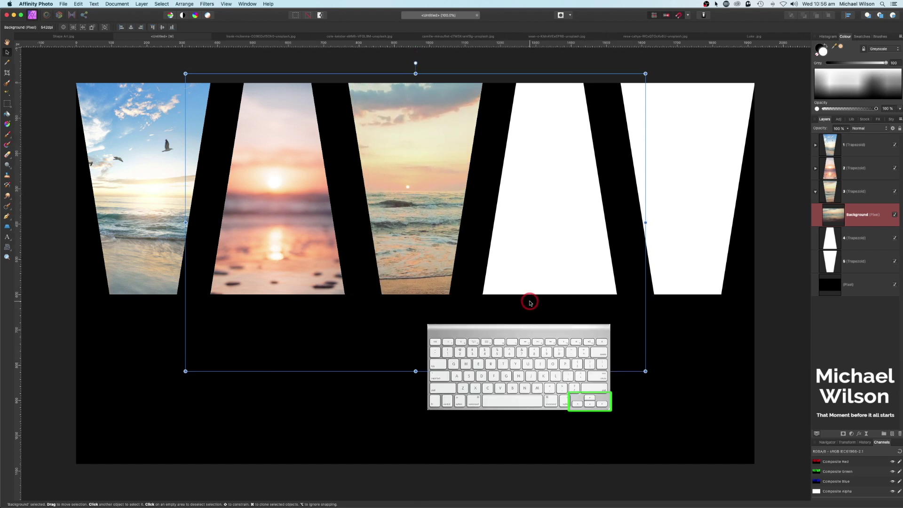
{"action": "left_click", "coordinate": [696, 363]}
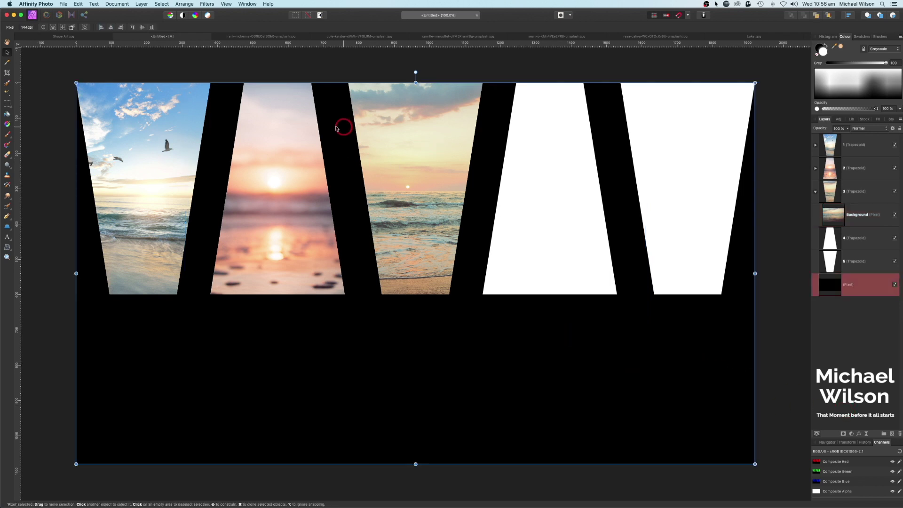
{"action": "left_click", "coordinate": [816, 194]}
Copy the turquoise-sea sunrise photo, paste it inside the layer 4 trapezoid and scale it to fill the shape.
{"action": "left_click", "coordinate": [830, 214]}
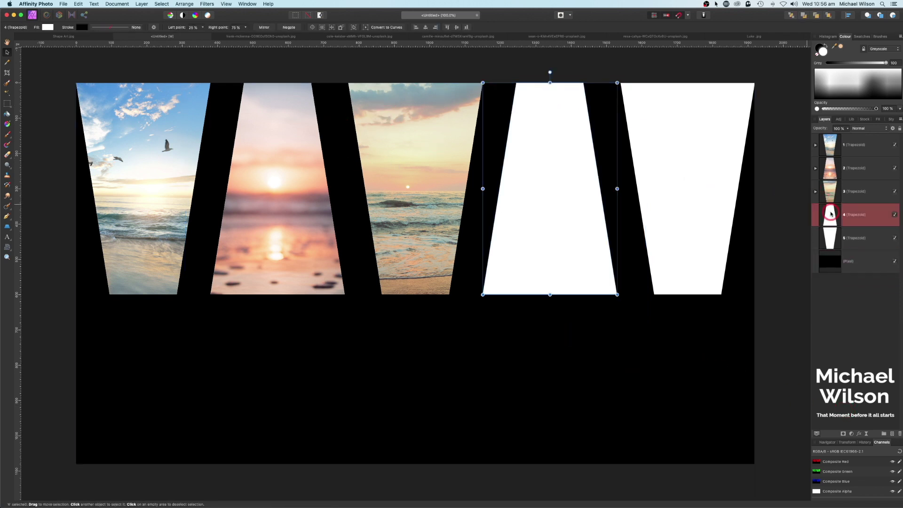
{"action": "left_click", "coordinate": [478, 39]}
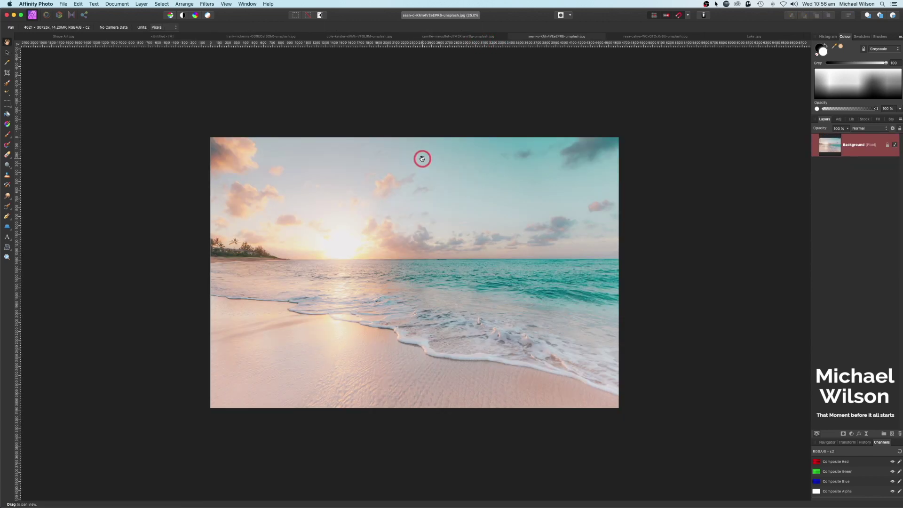
{"action": "left_click", "coordinate": [162, 36]}
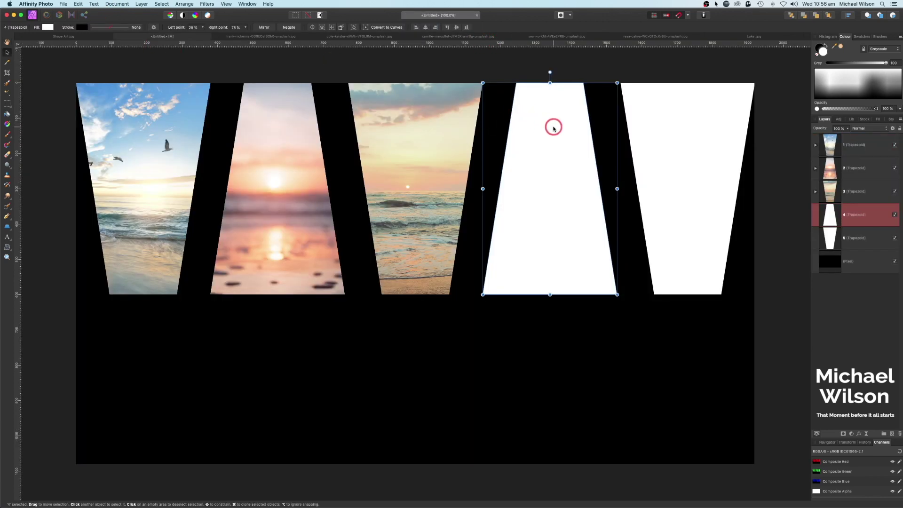
{"action": "left_click", "coordinate": [78, 4]}
{"action": "left_click", "coordinate": [92, 70]}
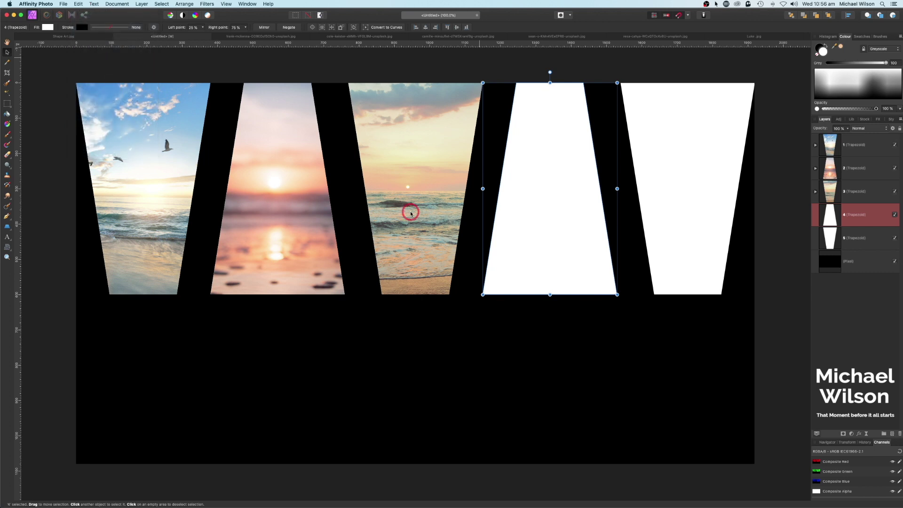
{"action": "left_click_drag", "start_coordinate": [76, 83], "coordinate": [434, 254]}
Paste the pink beach photo inside the layer 5 trapezoid and fit it so the woman stands near the right edge.
{"action": "key", "text": "super+v"}
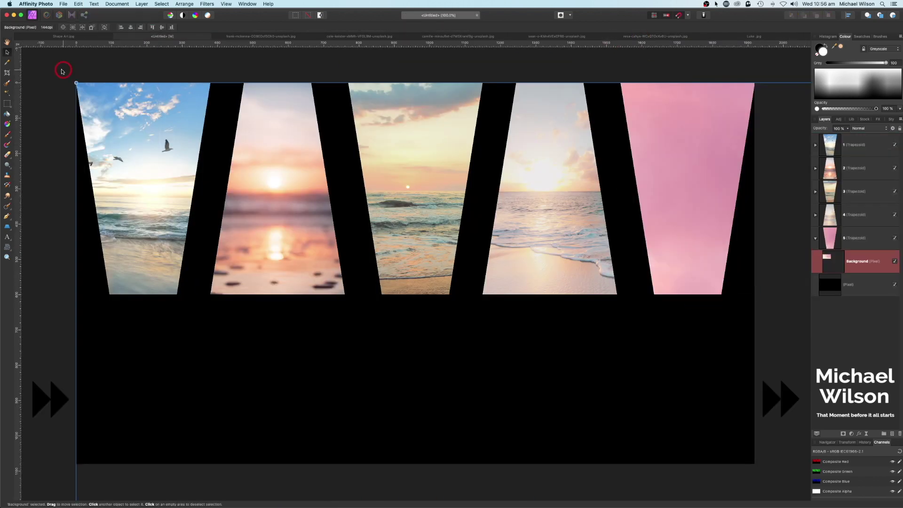
{"action": "left_click_drag", "start_coordinate": [347, 91], "coordinate": [696, 258]}
{"action": "key", "text": "super+d"}
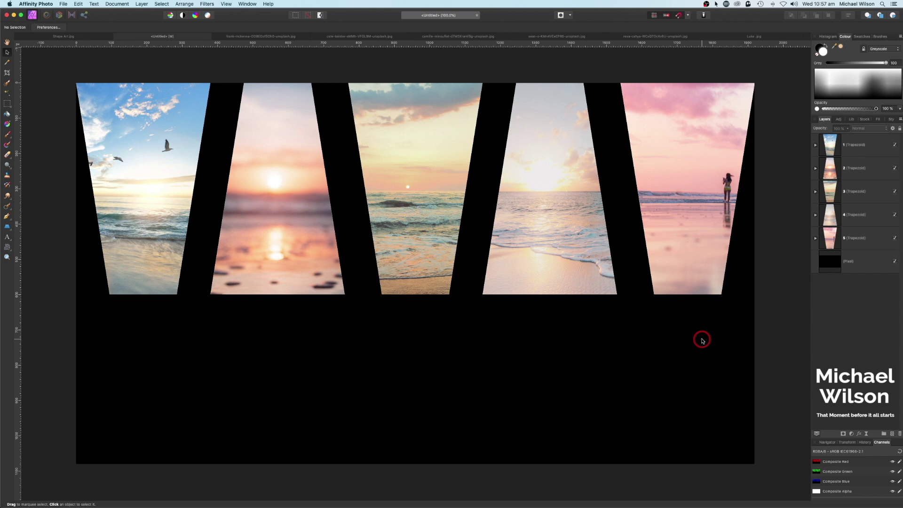
Group the five photo-filled trapezoid layers, 1 to 5.
{"action": "left_click", "coordinate": [855, 148]}
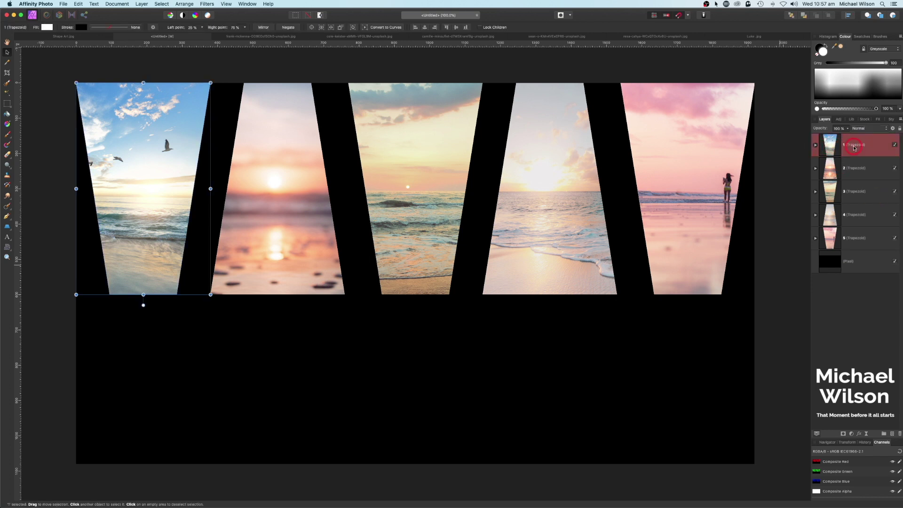
{"action": "left_click", "coordinate": [849, 240], "text": "shift"}
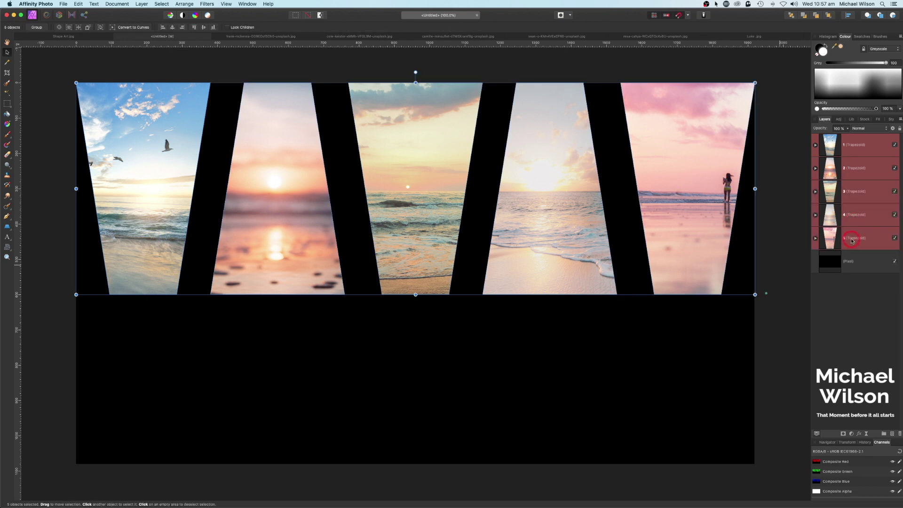
{"action": "key", "text": "super+g"}
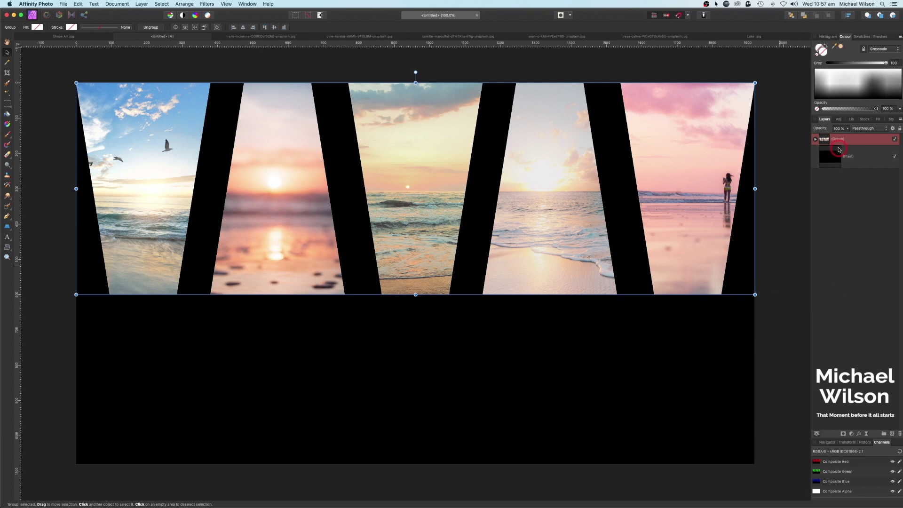
Add an Outline layer effect to the layer 1 trapezoid inside the group and set its colour to white.
{"action": "left_click", "coordinate": [816, 140]}
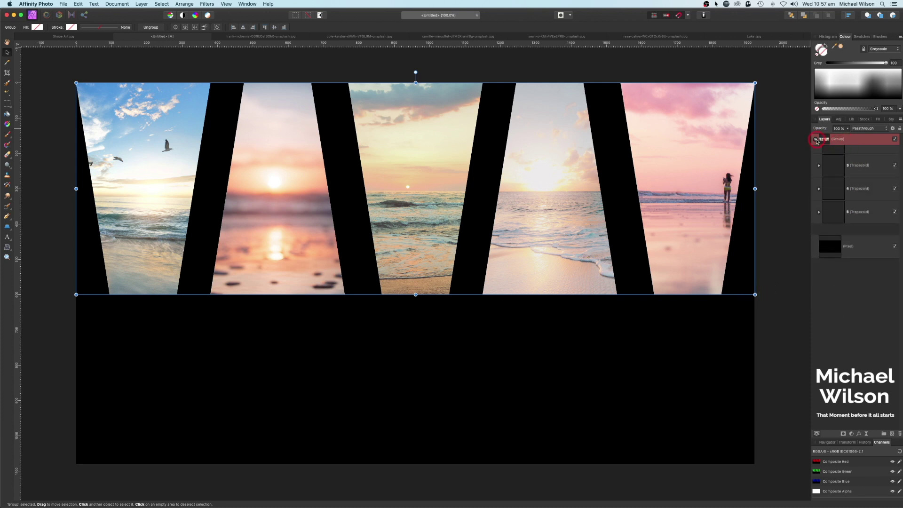
{"action": "left_click", "coordinate": [837, 156]}
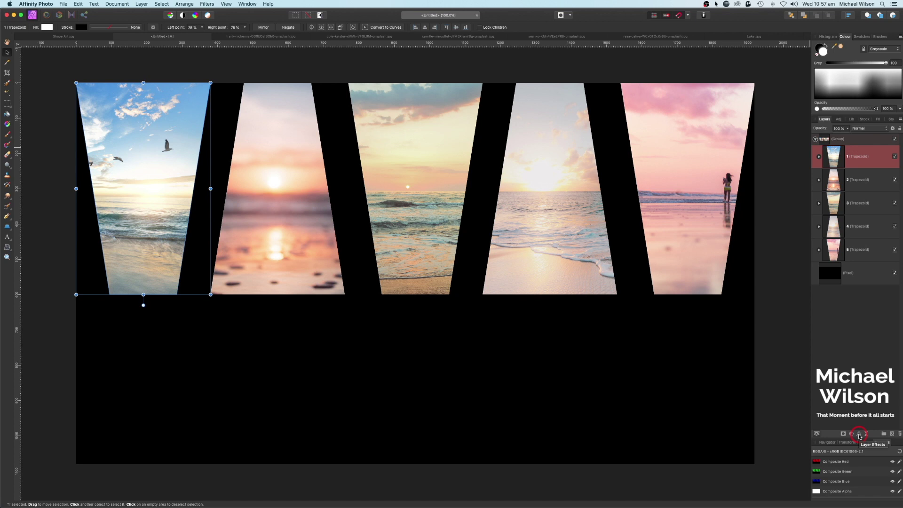
{"action": "left_click", "coordinate": [860, 434]}
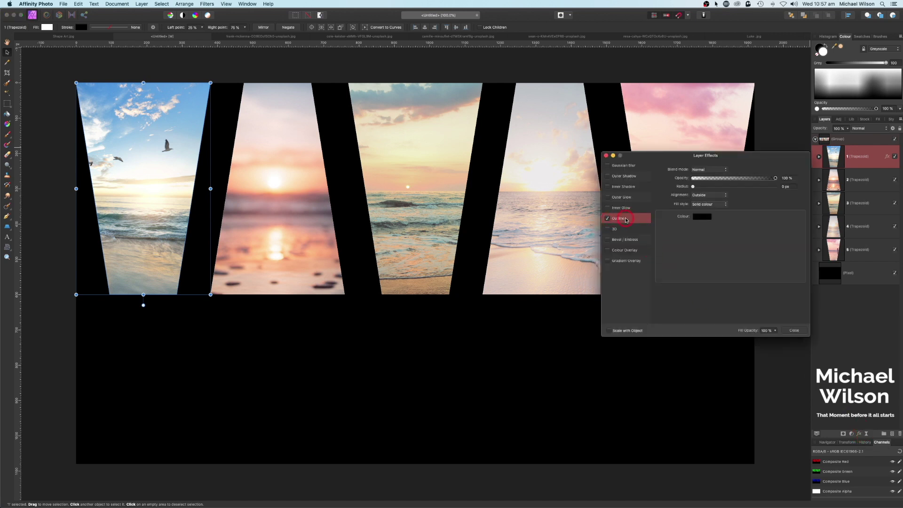
{"action": "left_click", "coordinate": [700, 217]}
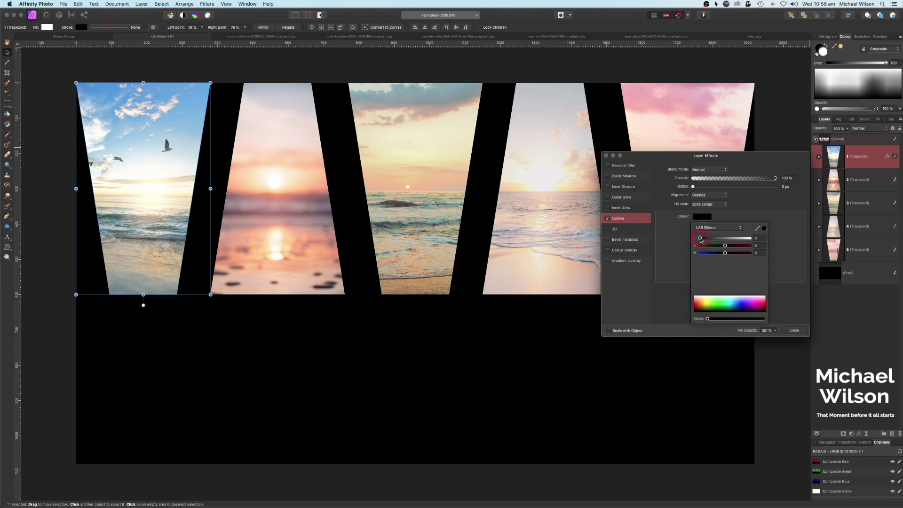
{"action": "left_click_drag", "start_coordinate": [700, 239], "coordinate": [753, 239]}
{"action": "left_click", "coordinate": [694, 207]}
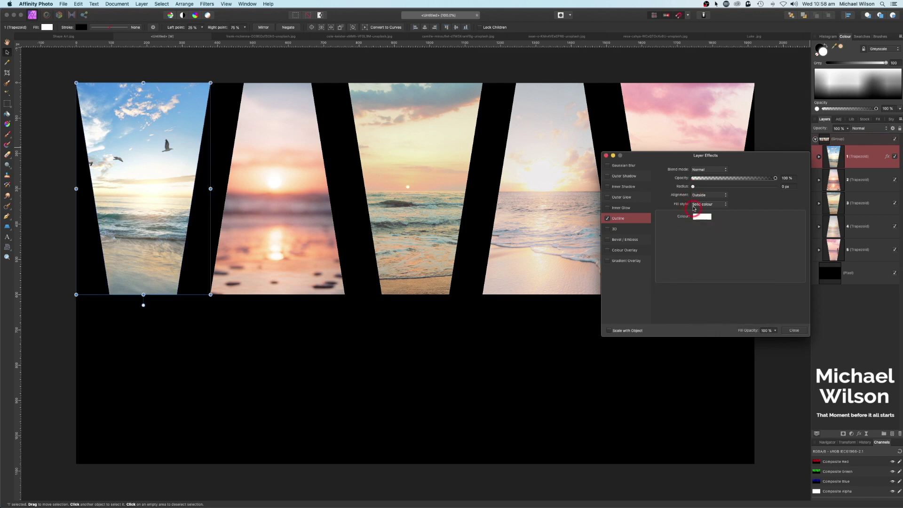
Set the layer 1 outline radius to about 5.5 px and close the layer effects.
{"action": "left_click_drag", "start_coordinate": [694, 188], "coordinate": [697, 188]}
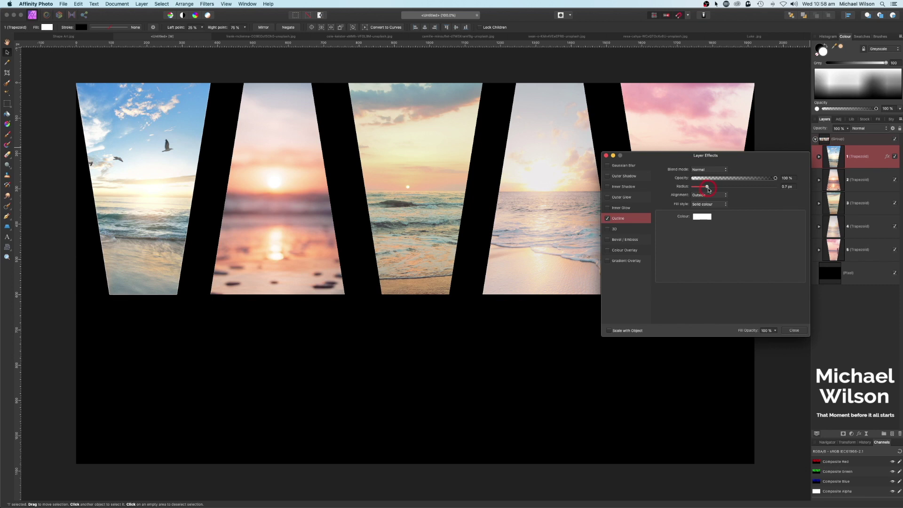
{"action": "left_click_drag", "start_coordinate": [710, 188], "coordinate": [718, 191]}
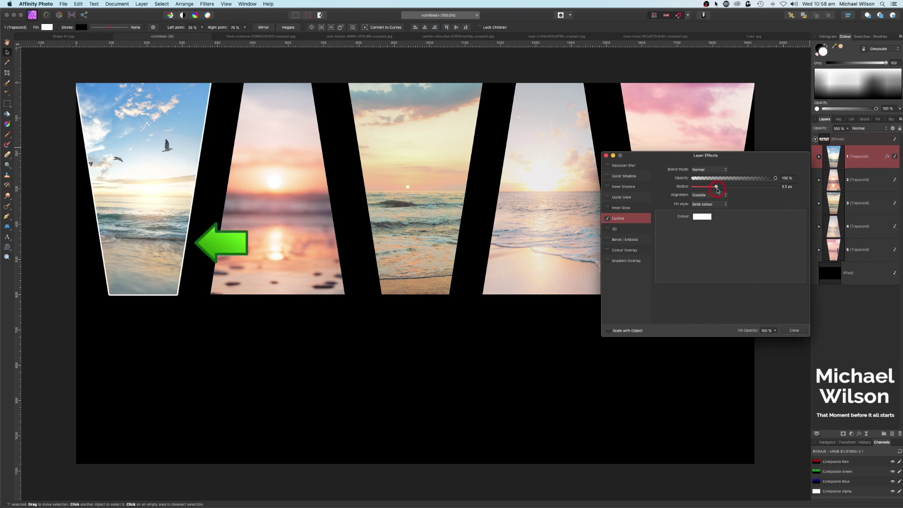
{"action": "left_click", "coordinate": [606, 156]}
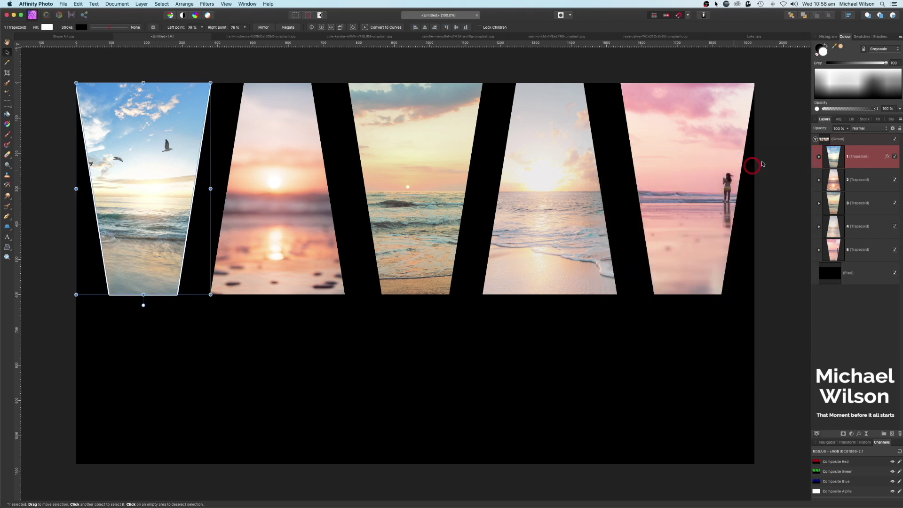
Copy the layer 1 trapezoid and paste only its effects onto the layer 2 trapezoid.
{"action": "left_click", "coordinate": [860, 159]}
{"action": "key", "text": "super+c"}
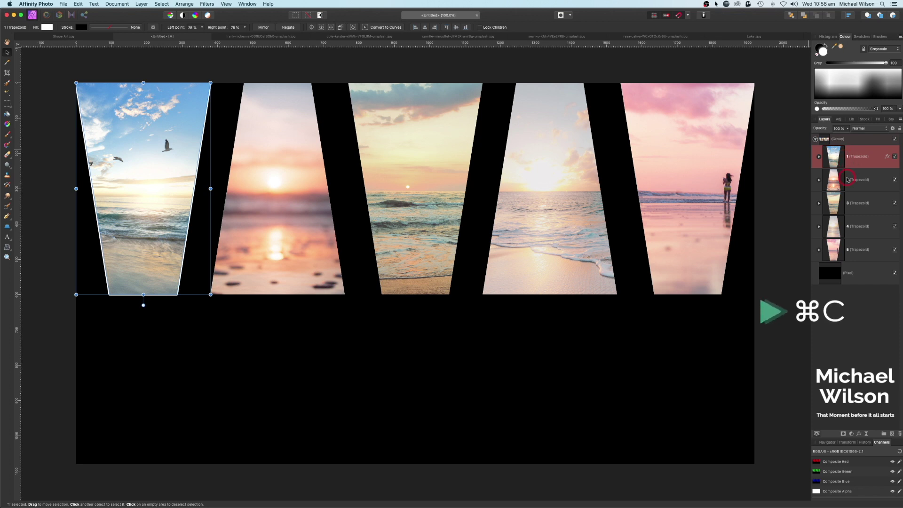
{"action": "left_click", "coordinate": [848, 180]}
{"action": "left_click", "coordinate": [78, 4]}
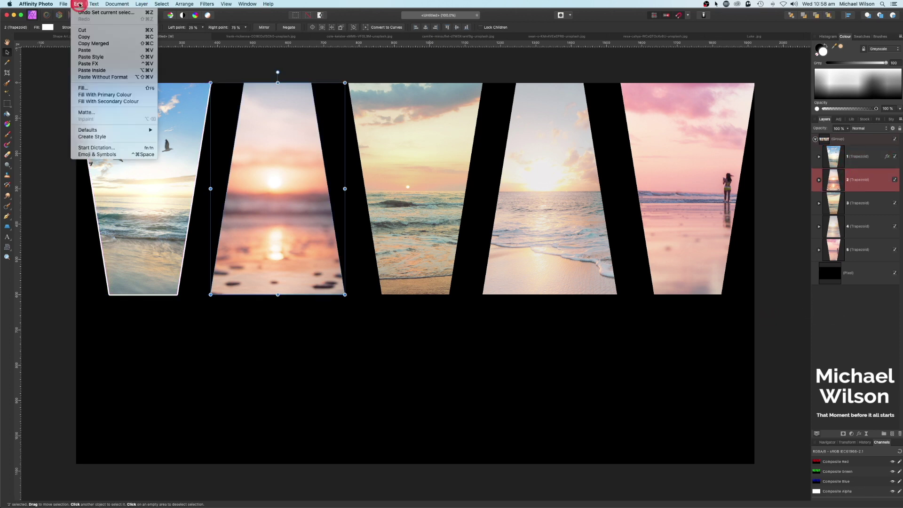
{"action": "left_click", "coordinate": [99, 66]}
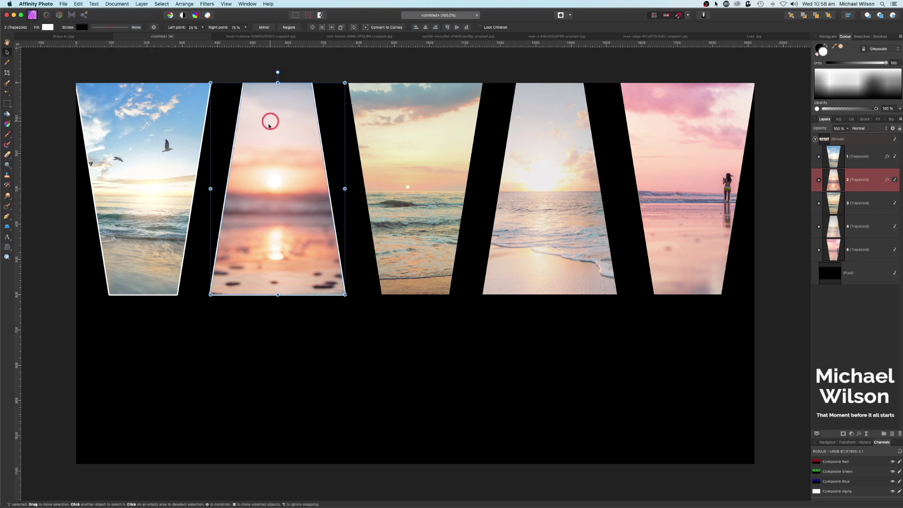
Paste the same outline effect onto the layer 3, 4 and 5 trapezoids and collapse the group.
{"action": "left_click", "coordinate": [865, 203]}
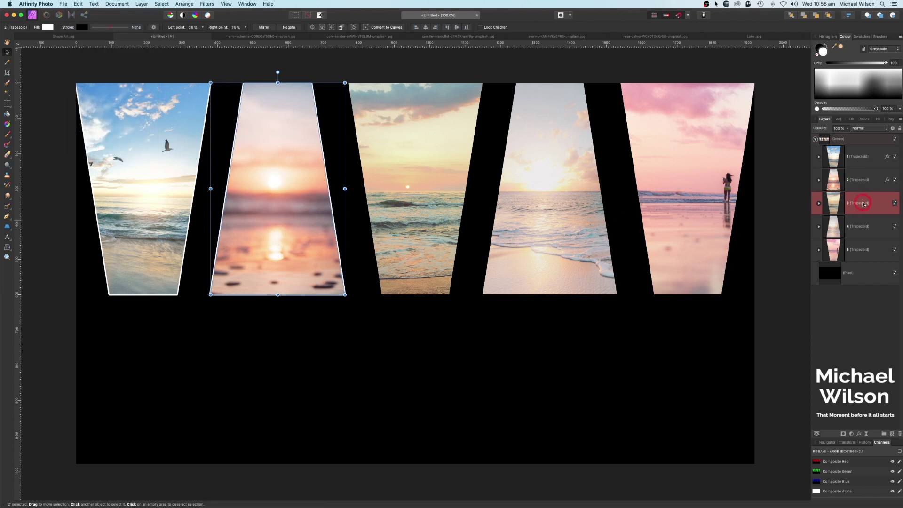
{"action": "left_click", "coordinate": [78, 4]}
{"action": "left_click", "coordinate": [88, 64]}
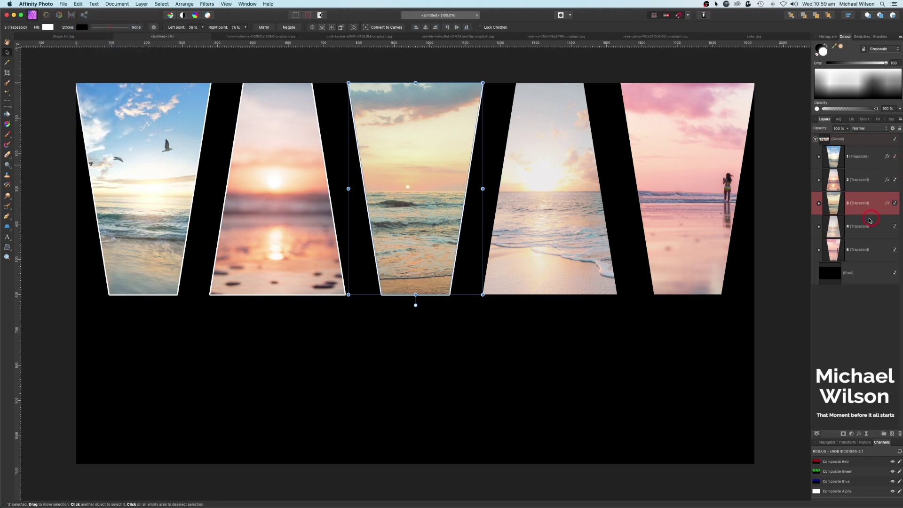
{"action": "left_click", "coordinate": [551, 188]}
{"action": "left_click", "coordinate": [77, 5]}
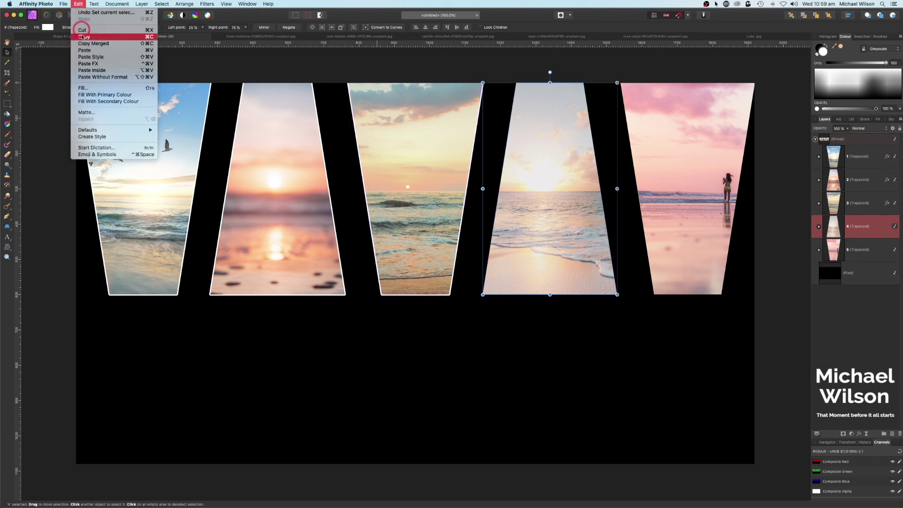
{"action": "left_click", "coordinate": [88, 63]}
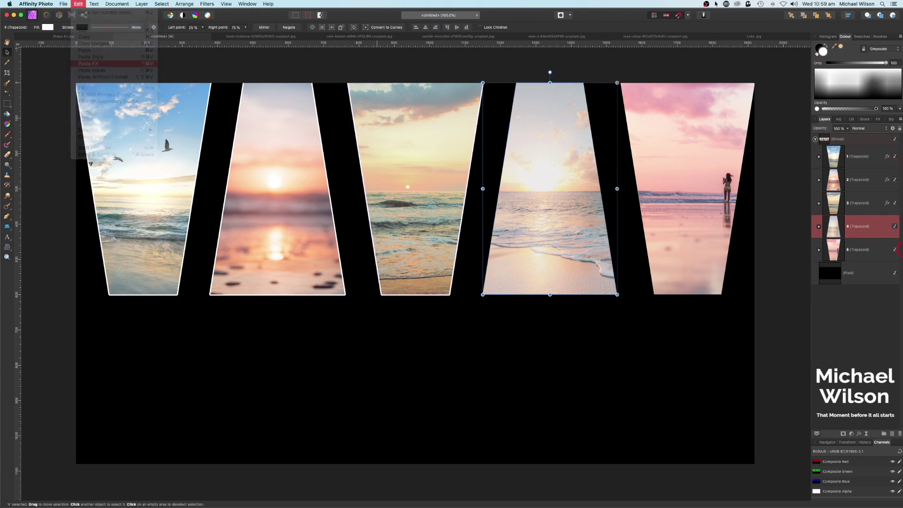
{"action": "left_click", "coordinate": [868, 250]}
{"action": "left_click", "coordinate": [78, 4]}
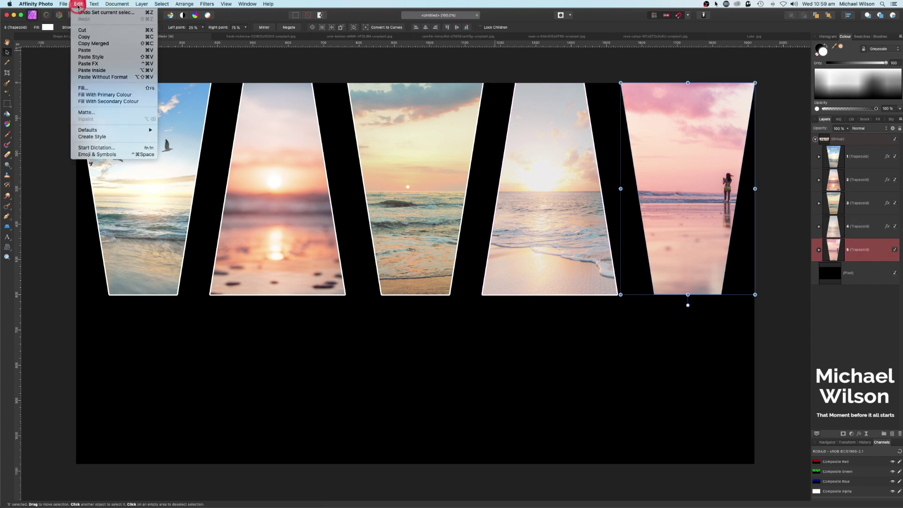
{"action": "left_click", "coordinate": [88, 64]}
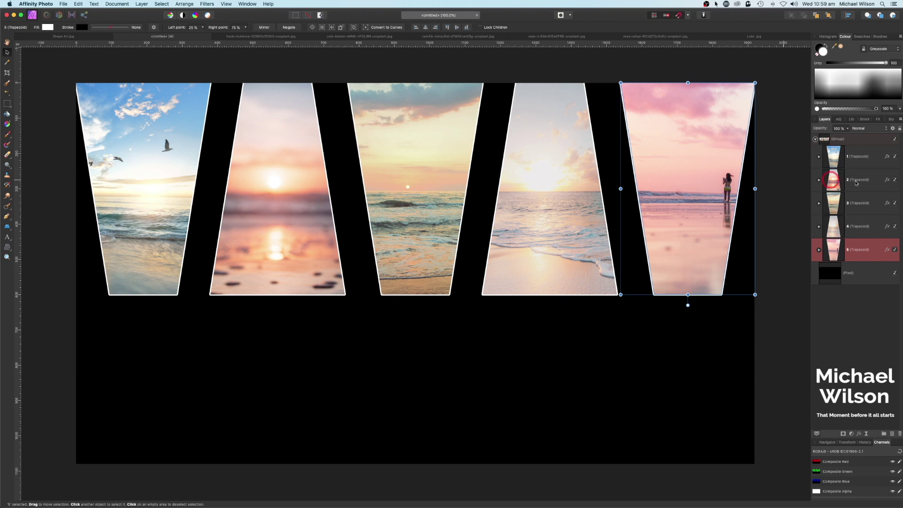
{"action": "left_click", "coordinate": [816, 139]}
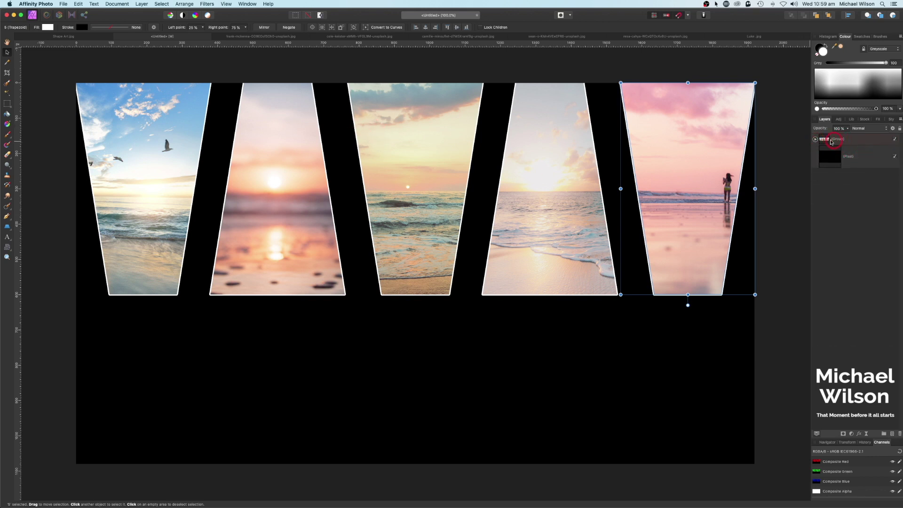
Duplicate the trapezoid group, flip the copy vertically and place it just below the original as a reflection.
{"action": "left_click", "coordinate": [834, 140]}
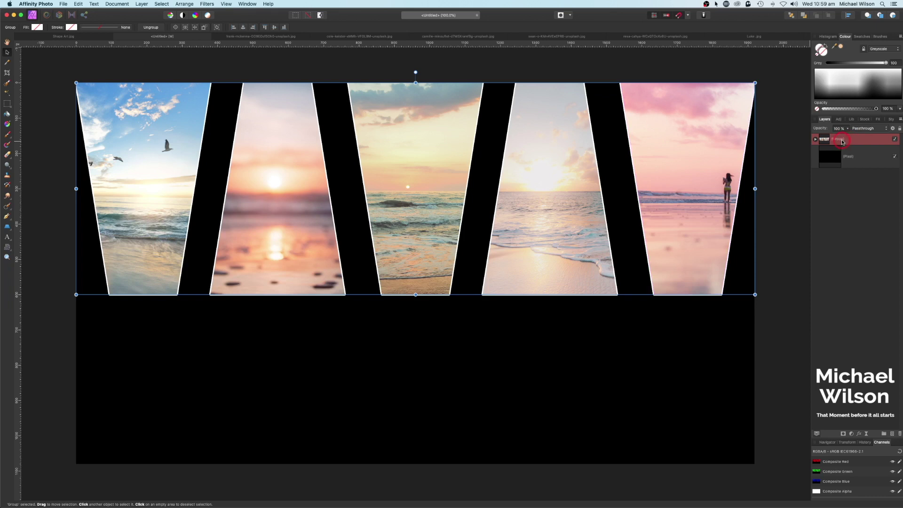
{"action": "key", "text": "super+j"}
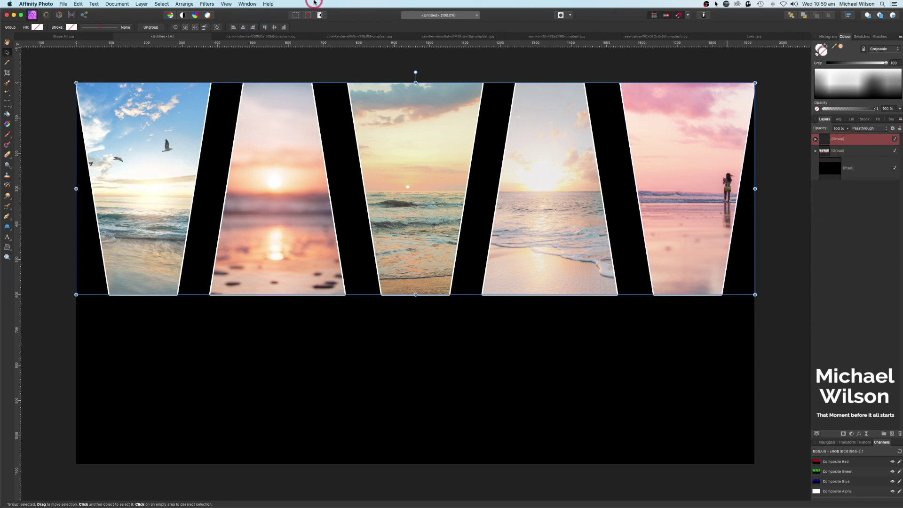
{"action": "left_click", "coordinate": [182, 8]}
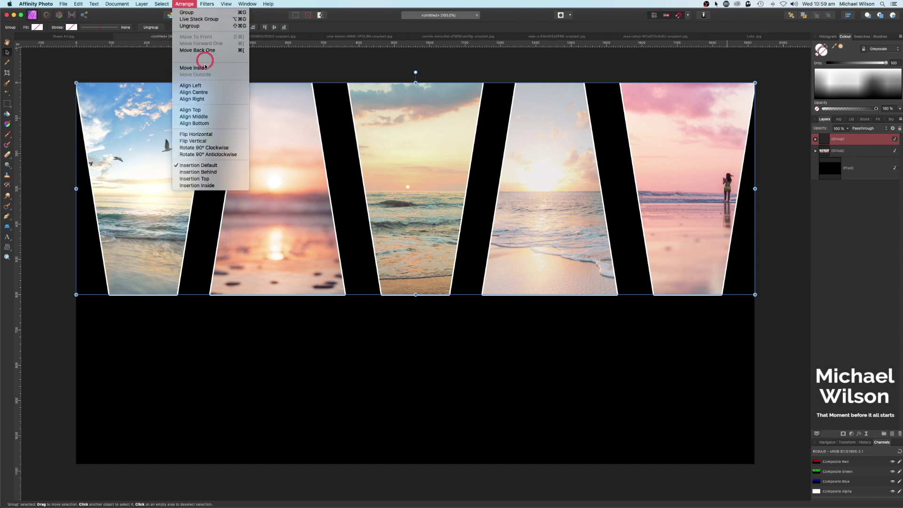
{"action": "left_click", "coordinate": [202, 140]}
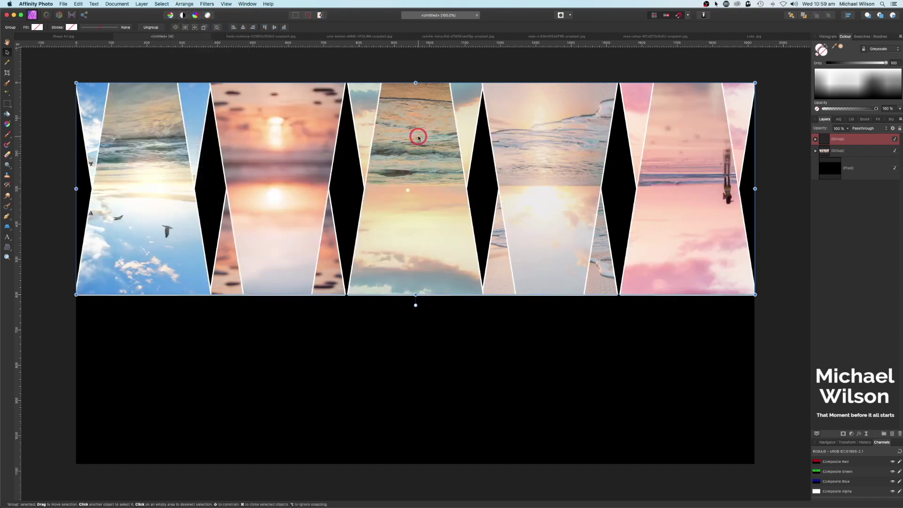
{"action": "left_click_drag", "start_coordinate": [417, 135], "coordinate": [418, 353]}
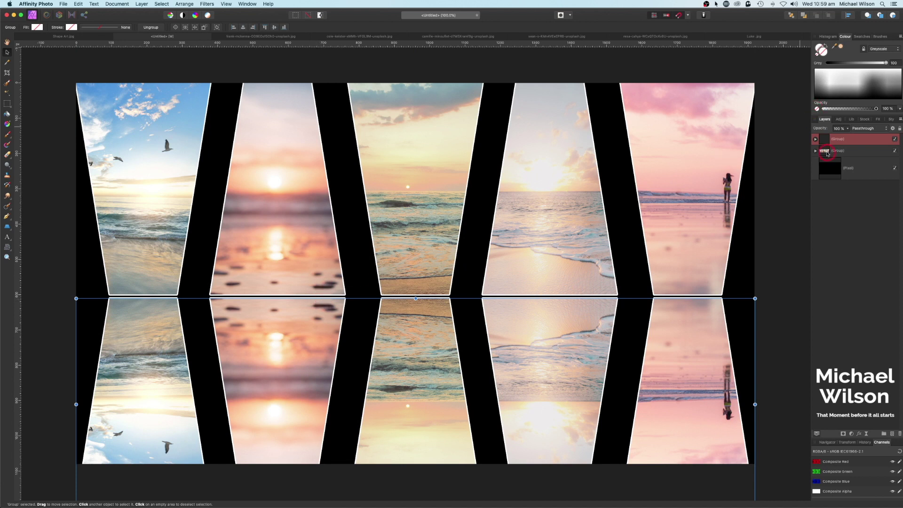
Lower the opacity of the reflected group to about 15% and deselect it.
{"action": "left_click", "coordinate": [848, 129]}
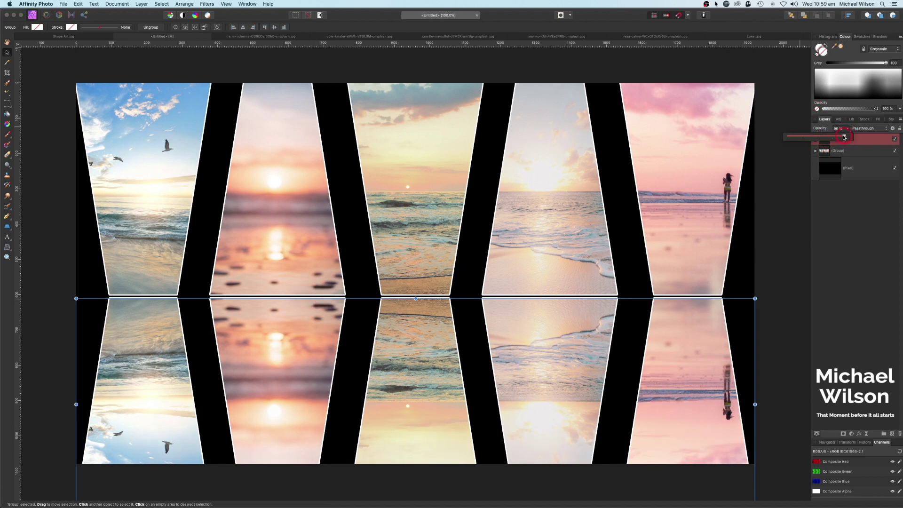
{"action": "left_click_drag", "start_coordinate": [845, 137], "coordinate": [798, 139]}
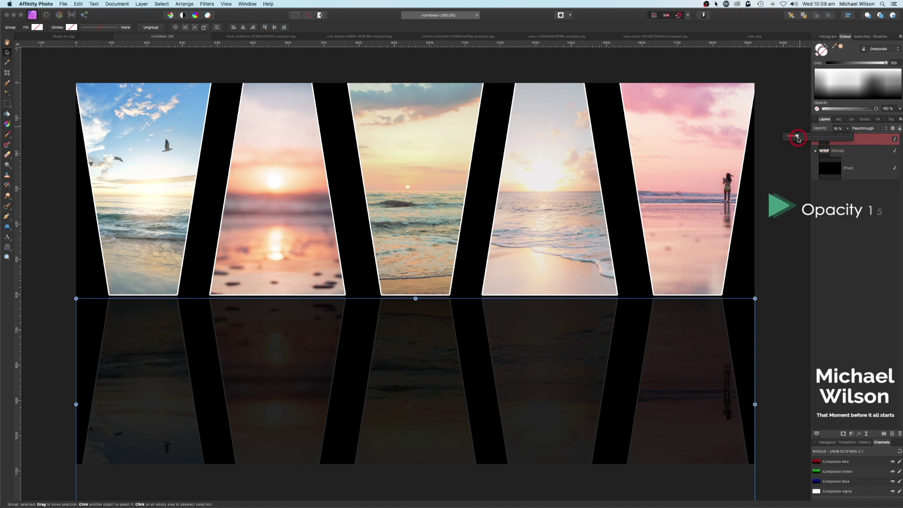
{"action": "left_click", "coordinate": [824, 196]}
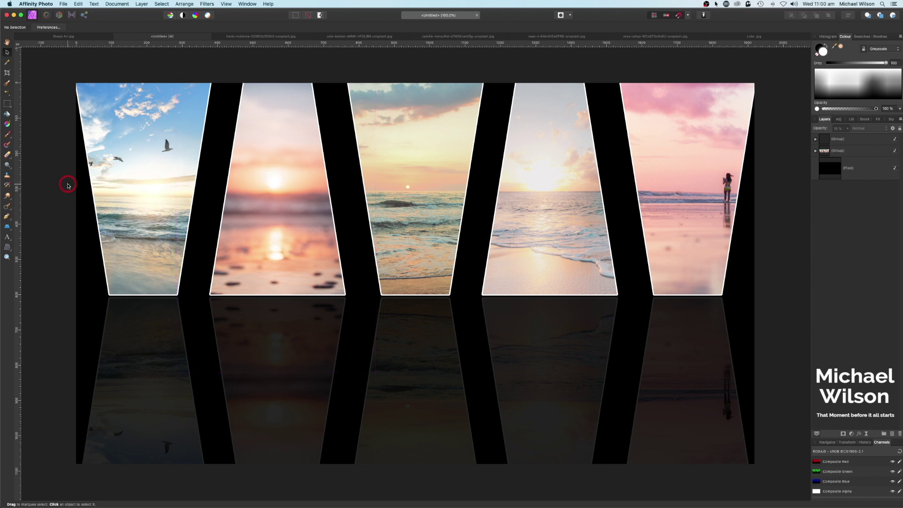
Open the layer 1 trapezoids in the groups and shift the upper seagull photo slightly up and to the right within its shape.
{"action": "left_click", "coordinate": [843, 141]}
{"action": "left_click", "coordinate": [816, 139]}
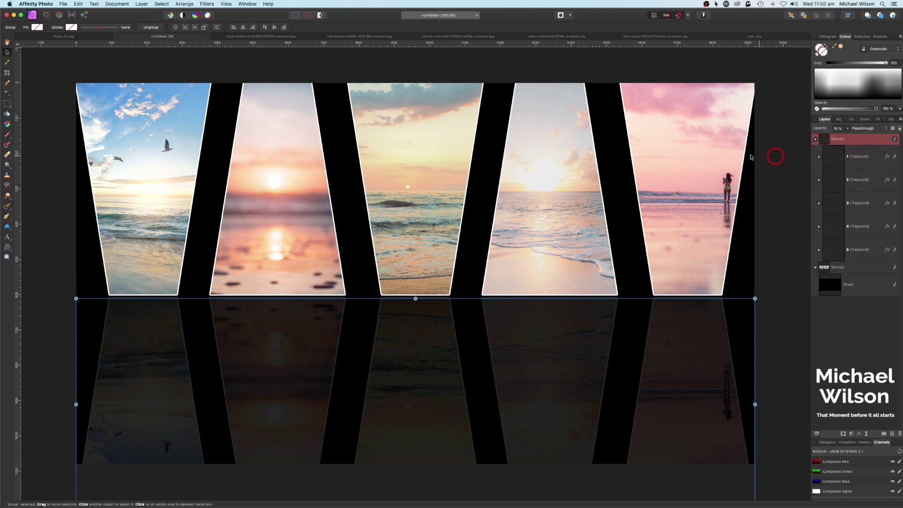
{"action": "left_click", "coordinate": [820, 158]}
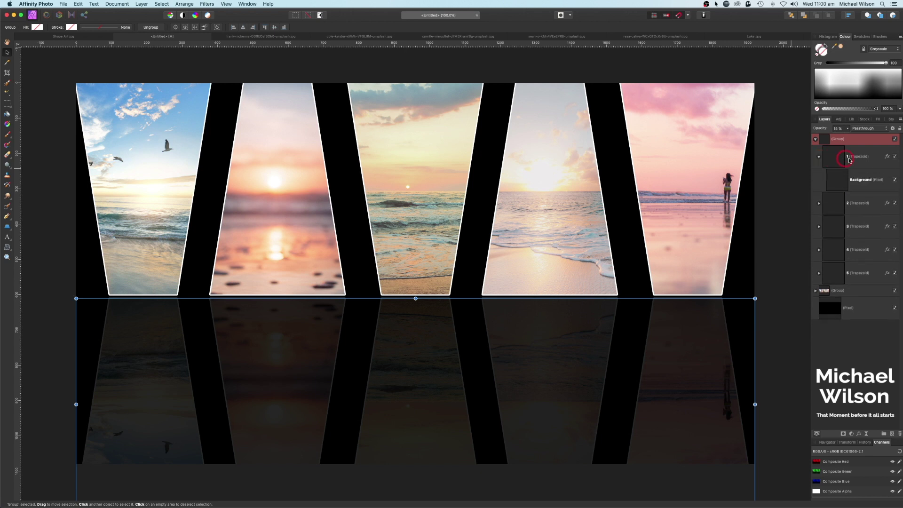
{"action": "left_click", "coordinate": [854, 179]}
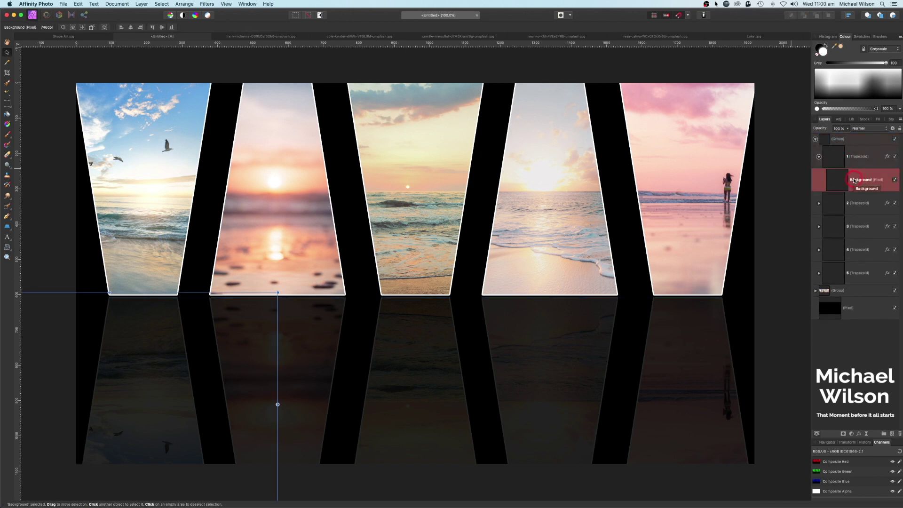
{"action": "left_click_drag", "start_coordinate": [185, 131], "coordinate": [187, 126]}
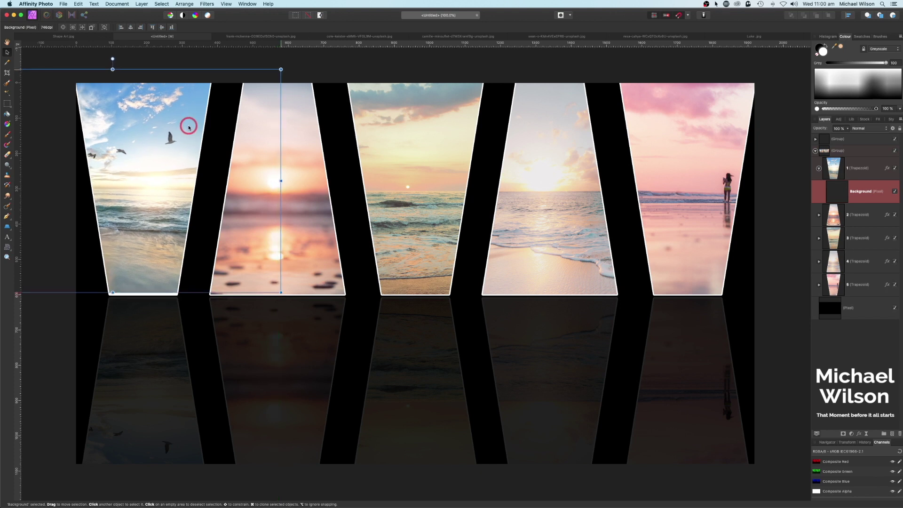
{"action": "left_click", "coordinate": [872, 211]}
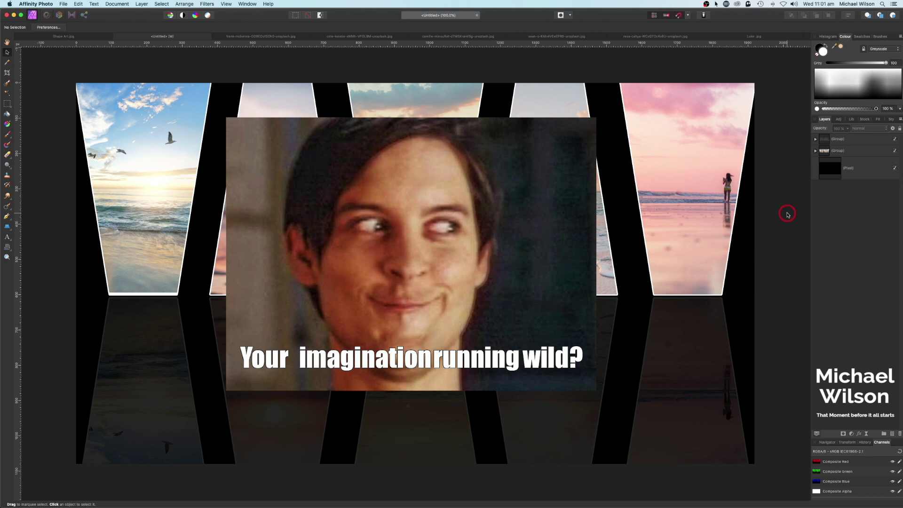
Create a new portrait document with a pixel layer filled with black.
{"action": "left_click", "coordinate": [737, 39]}
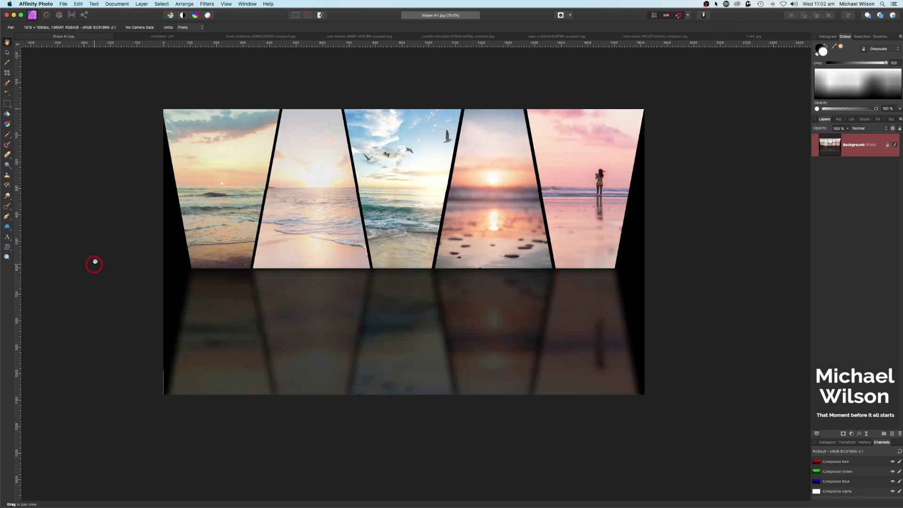
{"action": "left_click", "coordinate": [62, 4]}
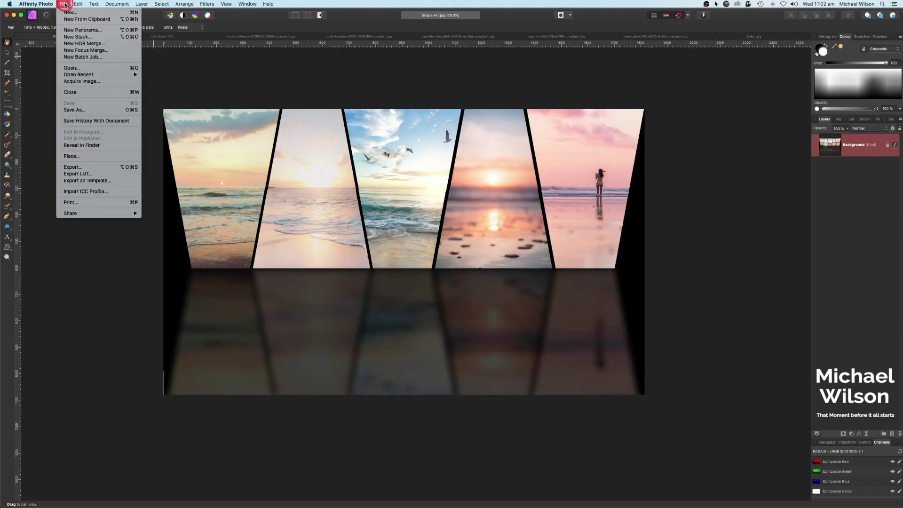
{"action": "left_click", "coordinate": [71, 12]}
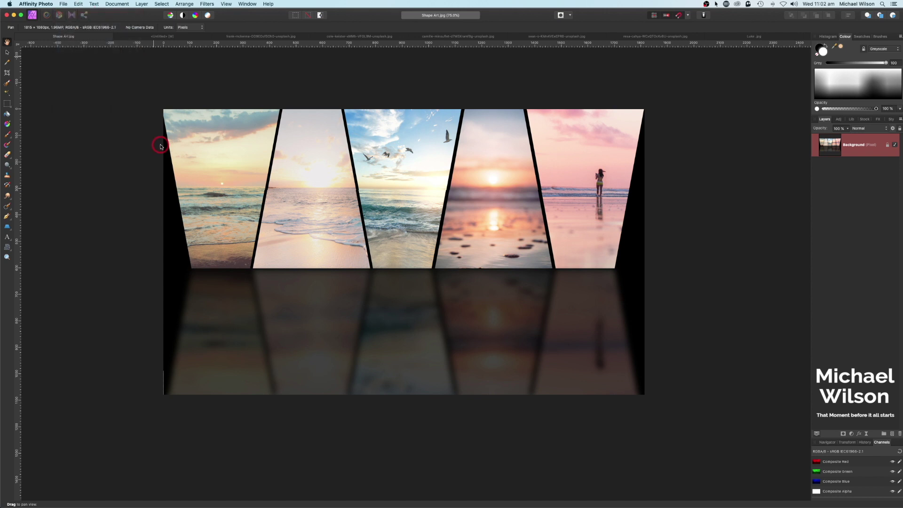
{"action": "left_click", "coordinate": [621, 372]}
{"action": "left_click", "coordinate": [893, 434]}
{"action": "left_click", "coordinate": [829, 48]}
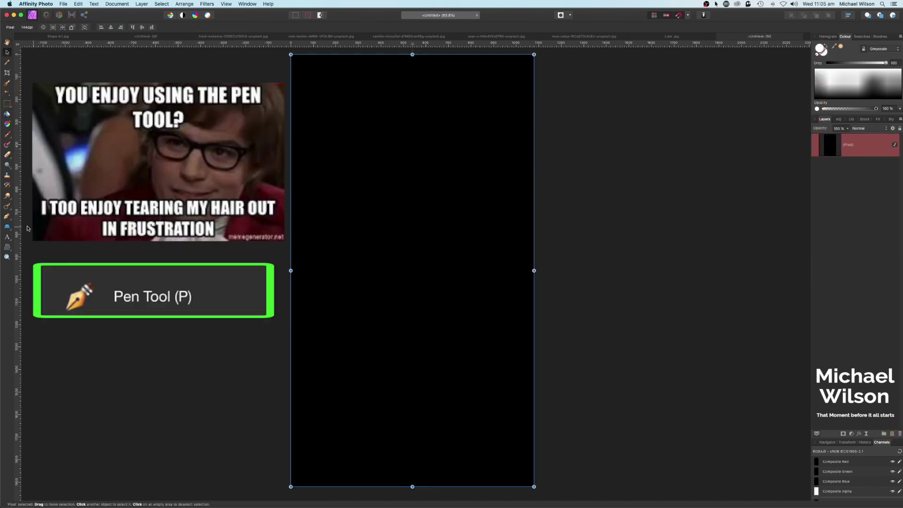
Draw a closed four-sided shape with the Pen tool in the canvas's left half, with vertical sides, a flat base and a top sloping down to the right.
{"action": "left_click", "coordinate": [6, 218]}
{"action": "left_click", "coordinate": [328, 157]}
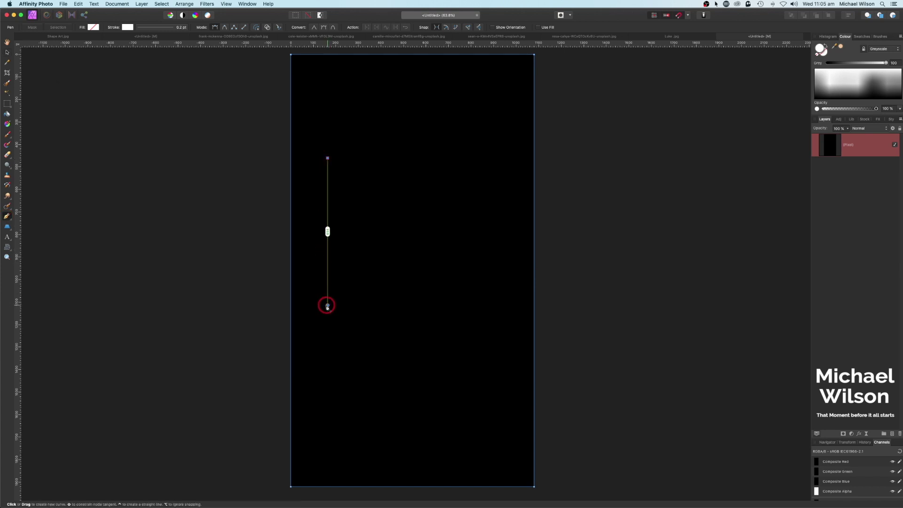
{"action": "left_click", "coordinate": [328, 305]}
{"action": "left_click", "coordinate": [403, 305]}
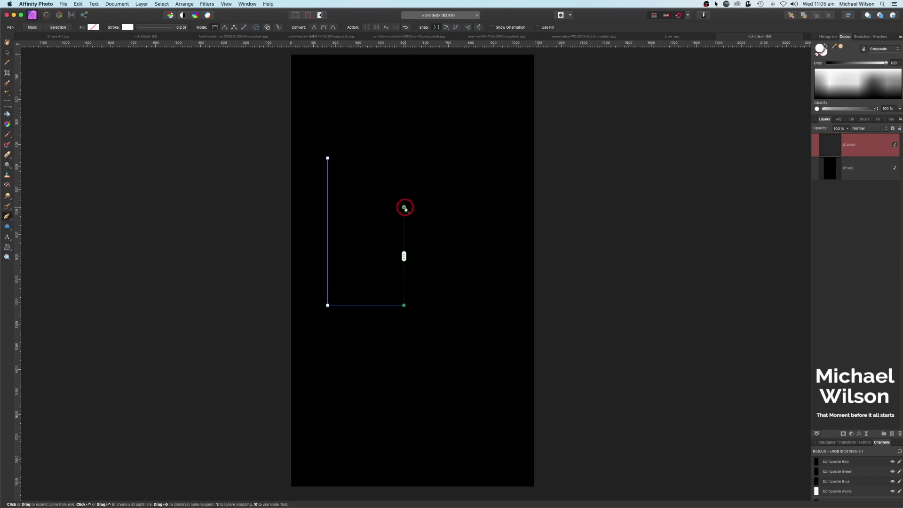
{"action": "left_click", "coordinate": [404, 204]}
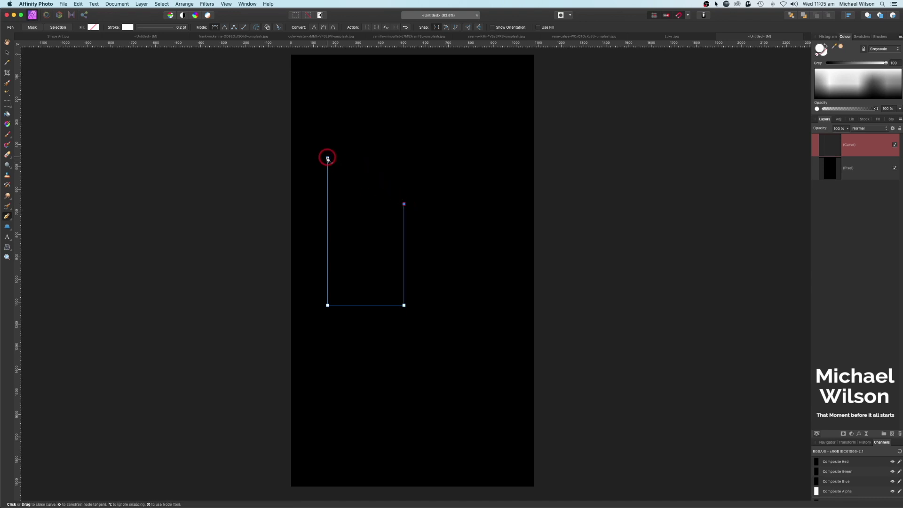
{"action": "left_click", "coordinate": [327, 158]}
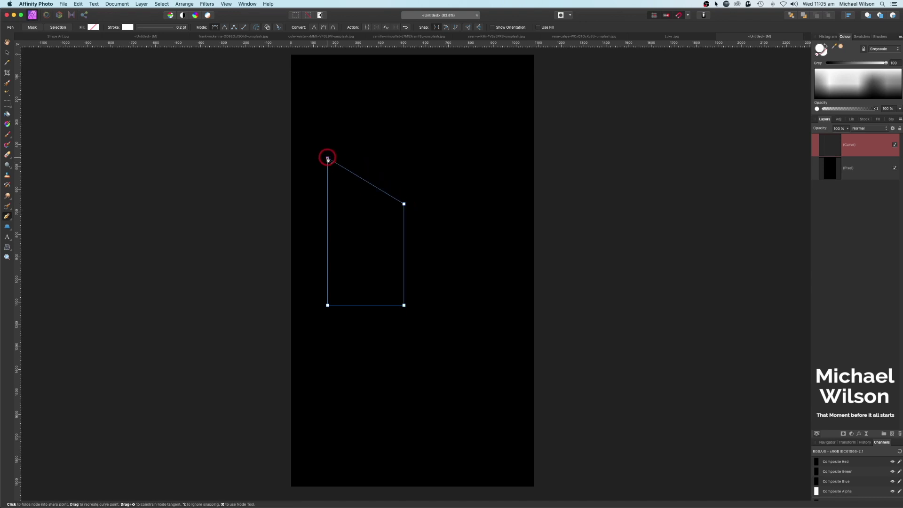
Fill the four-sided curve with white, then rasterise and trim its layer.
{"action": "left_click", "coordinate": [92, 27]}
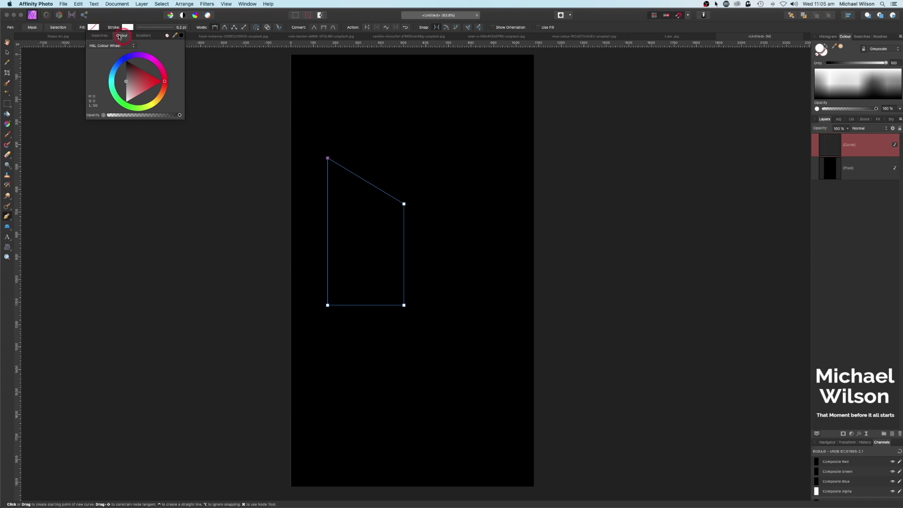
{"action": "left_click", "coordinate": [99, 36]}
{"action": "left_click", "coordinate": [179, 56]}
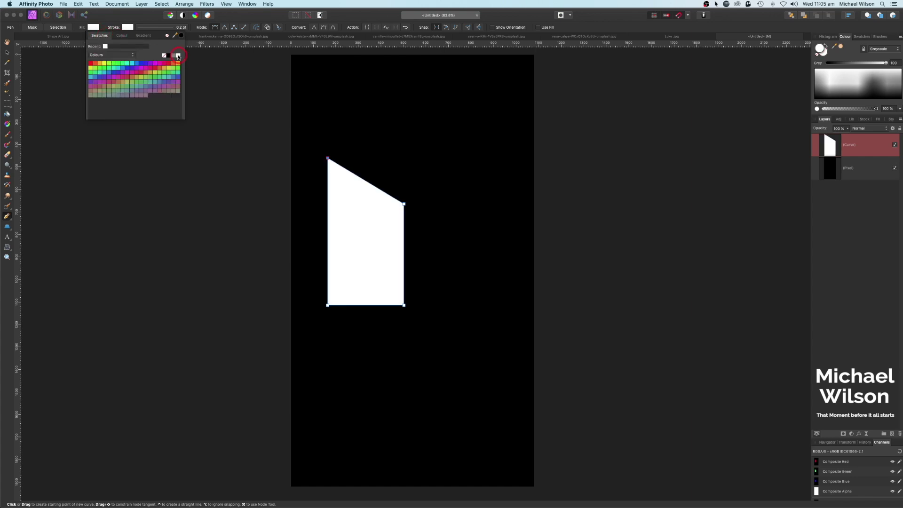
{"action": "right_click", "coordinate": [854, 146]}
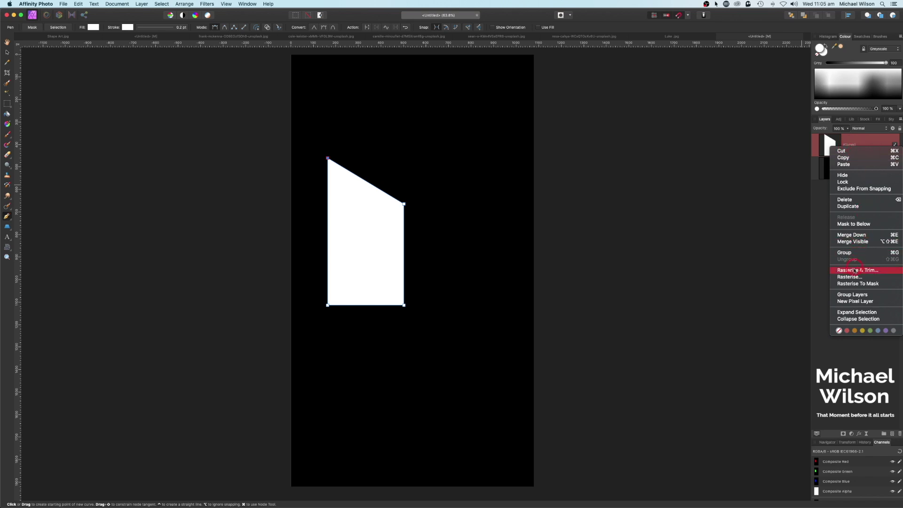
{"action": "left_click", "coordinate": [841, 145]}
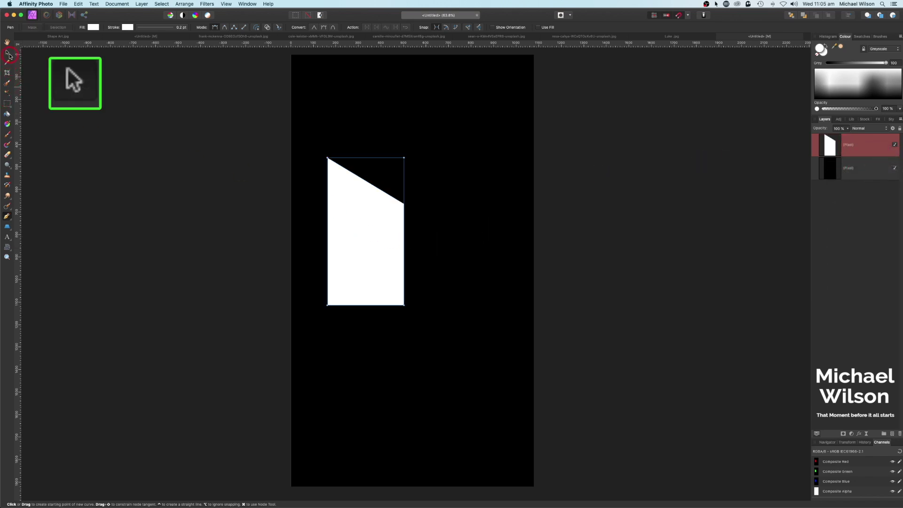
Copy the blurred beach sunset photo from its open document, paste it inside the white shape and scale it down to just cover the shape.
{"action": "left_click", "coordinate": [7, 53]}
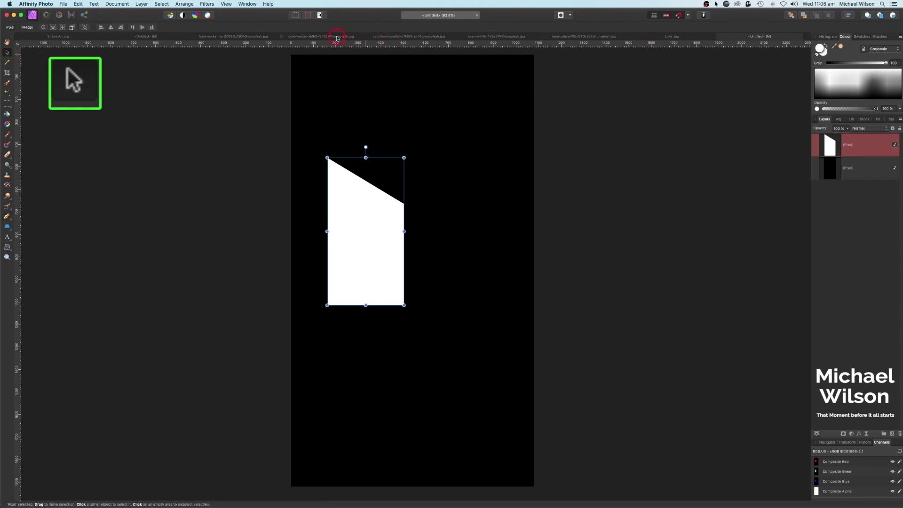
{"action": "left_click", "coordinate": [336, 36]}
{"action": "key", "text": "super+c"}
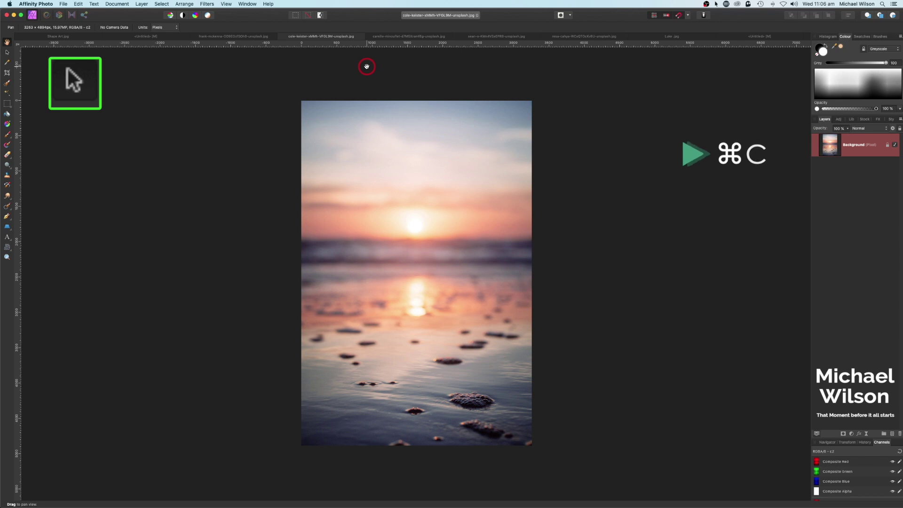
{"action": "left_click", "coordinate": [747, 37]}
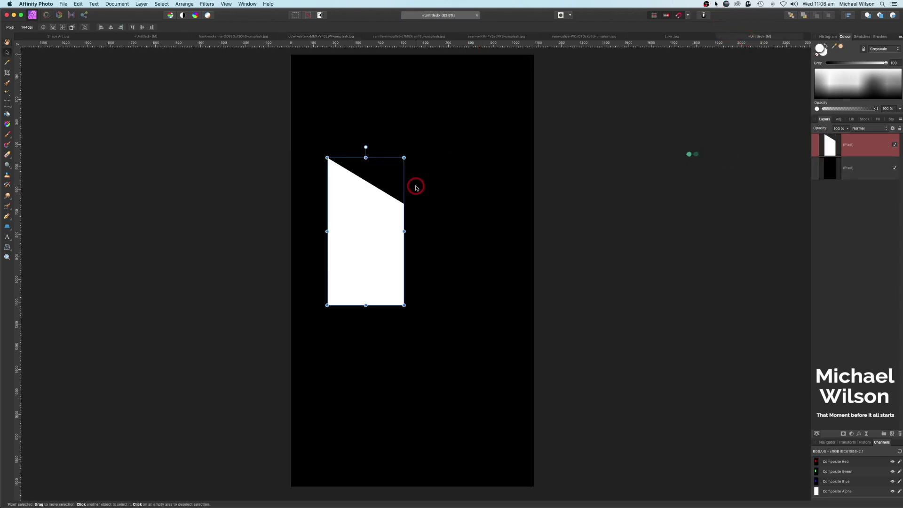
{"action": "left_click", "coordinate": [78, 4]}
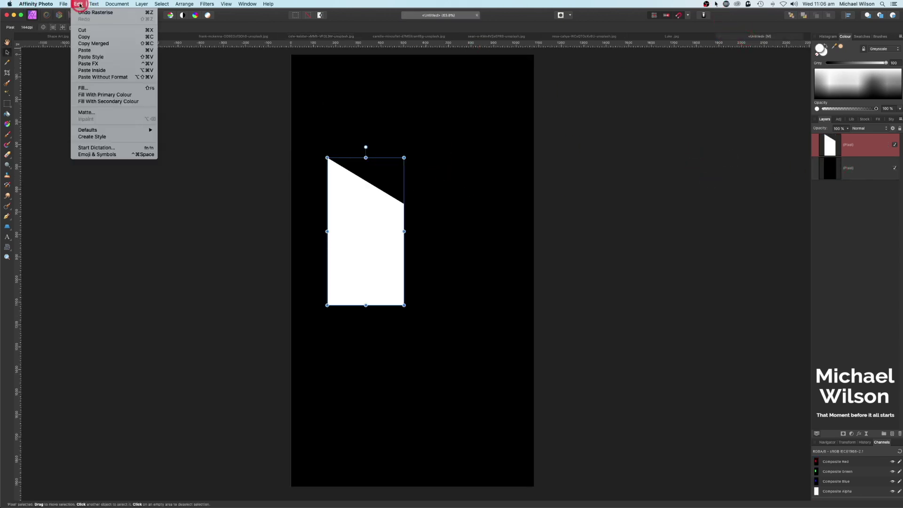
{"action": "left_click", "coordinate": [108, 72]}
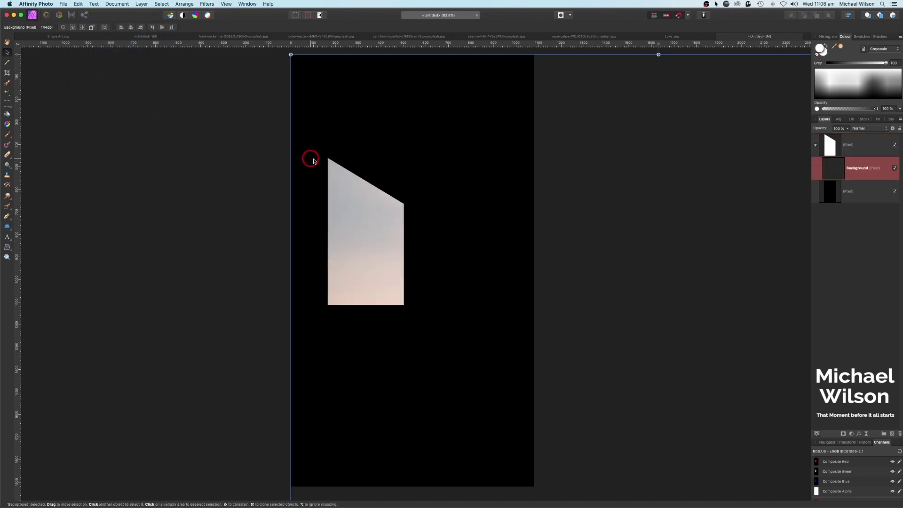
{"action": "left_click_drag", "start_coordinate": [290, 55], "coordinate": [344, 175]}
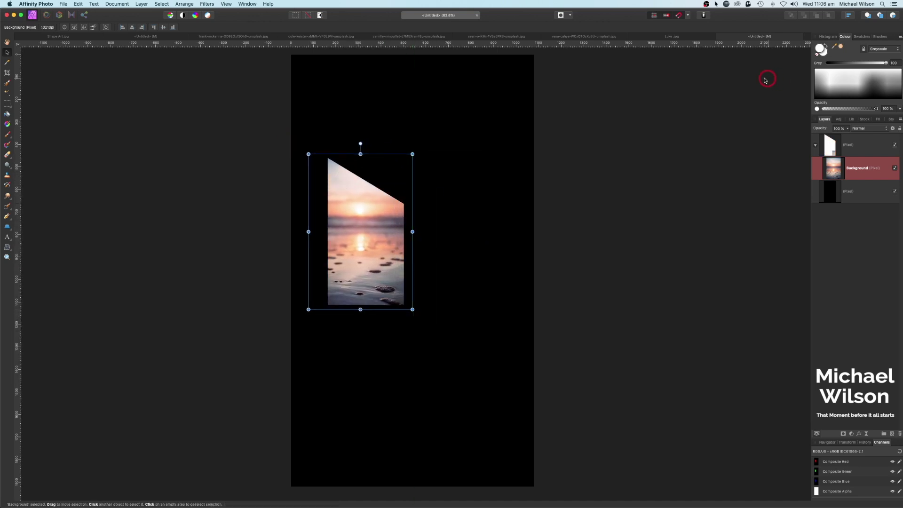
Review the finished LUKE photo-lettering image and the trapezoid beach collage in their open documents.
{"action": "left_click", "coordinate": [690, 37]}
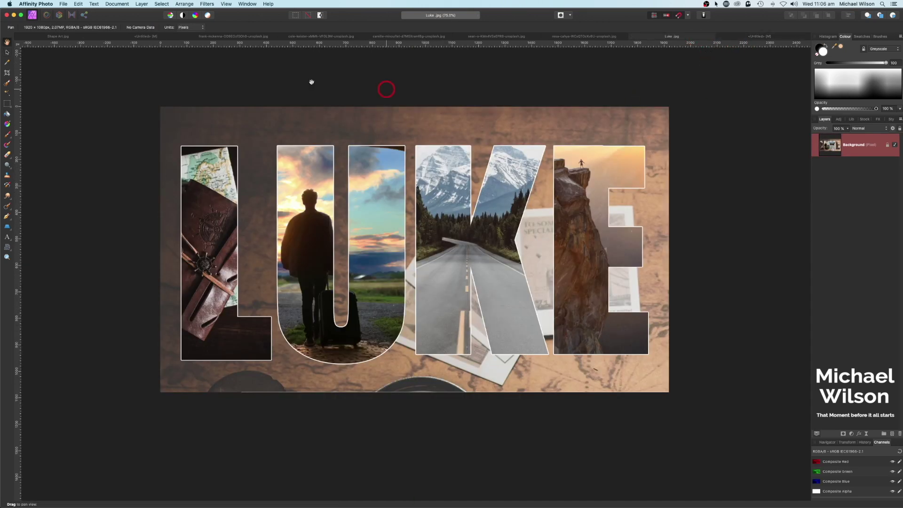
{"action": "key", "text": "h"}
{"action": "left_click", "coordinate": [127, 36]}
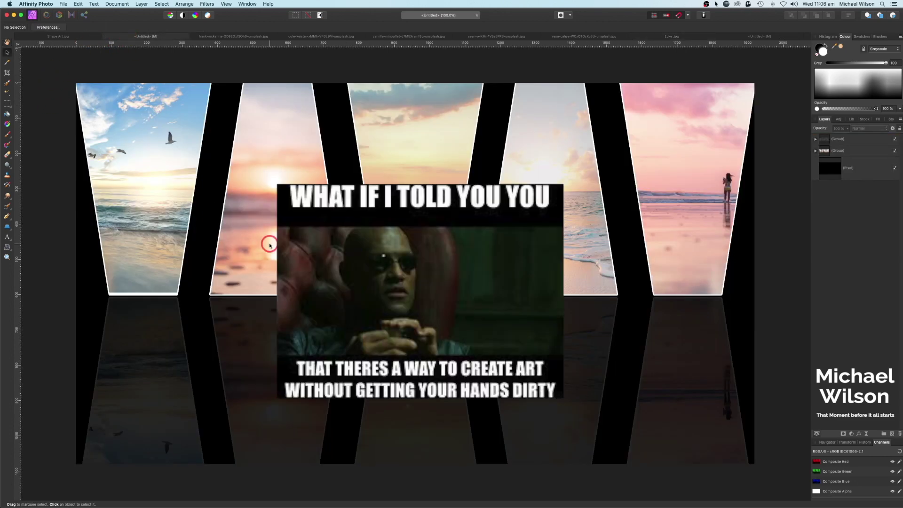
{"action": "key", "text": "v"}
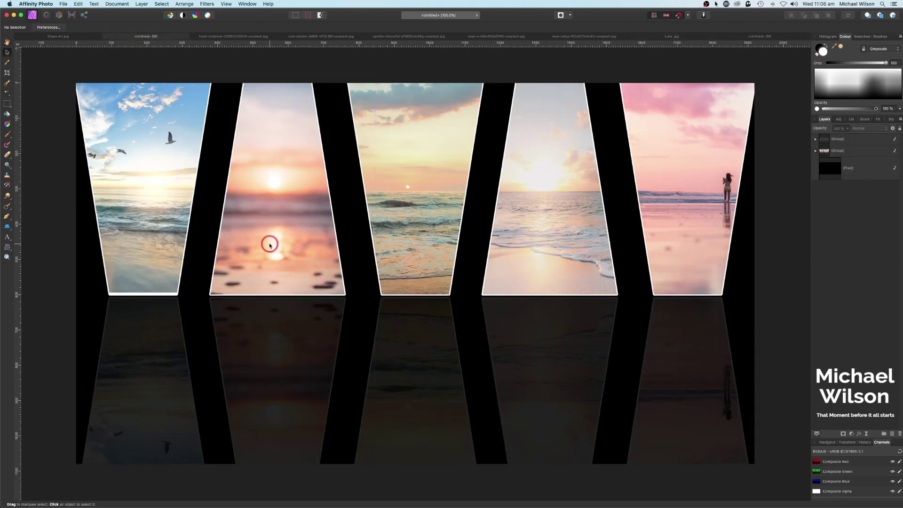